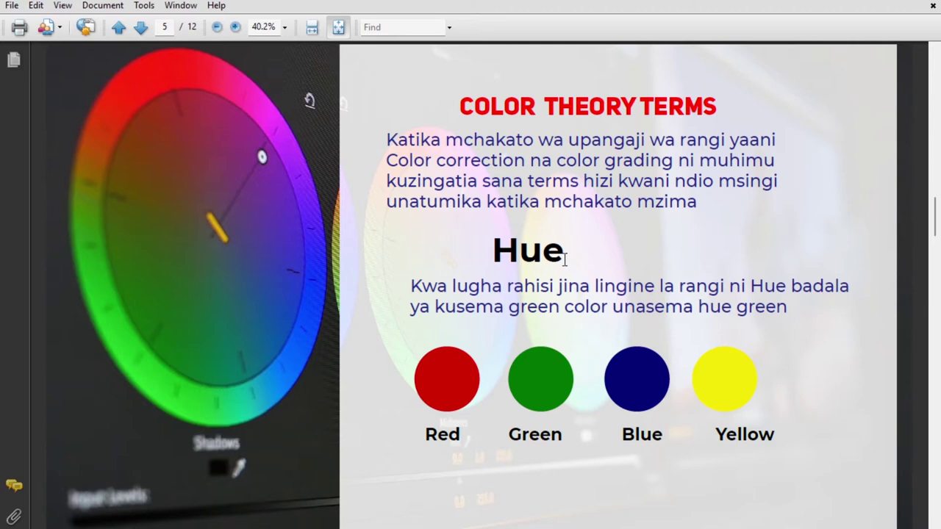
# Highlight the Hue heading and scroll down to the page 6 Saturation slide.
pyautogui.moveTo(553, 251); pyautogui.dragTo(490, 254)
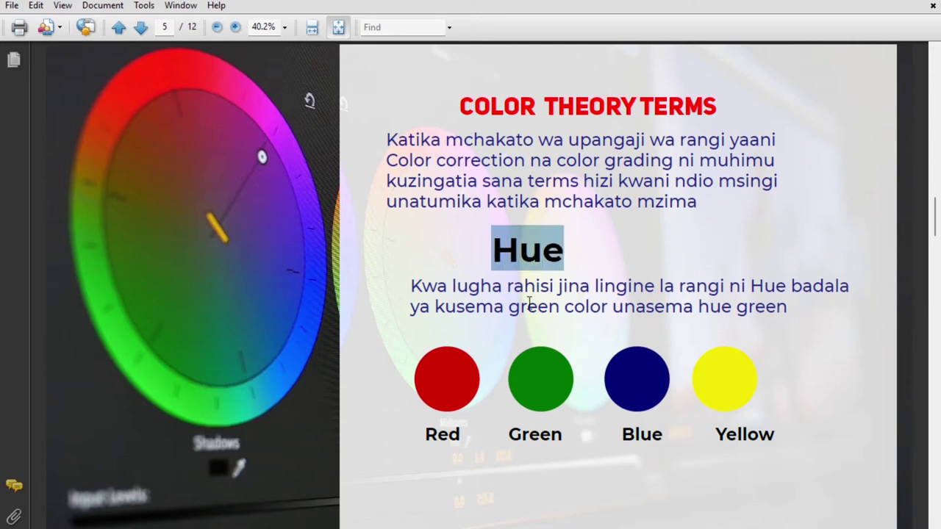
pyautogui.scroll(-2, 557, 322)
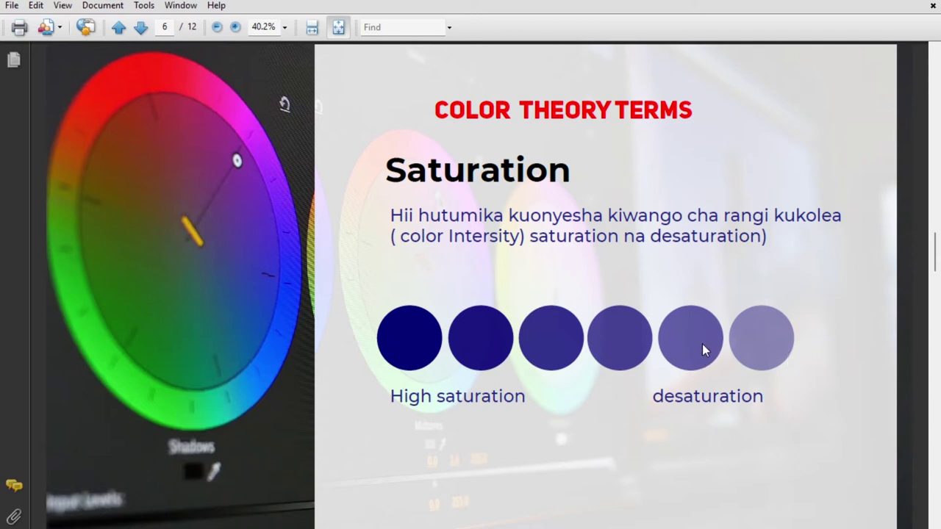
# Scroll from page 6 down to the page 7 Value slide.
pyautogui.scroll(-1, 702, 344)
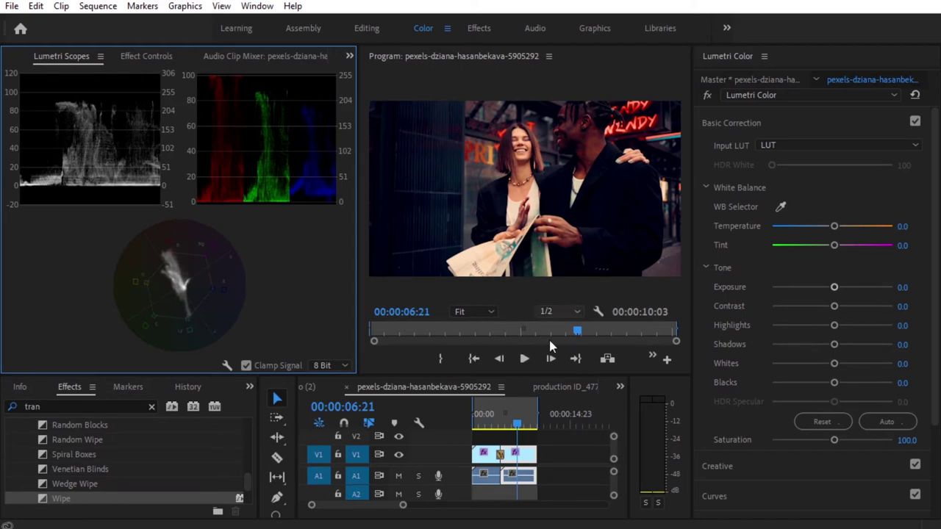
# Show the Project panel and create a new sequence from the pexels-dziana-hasanbekava-5905292 clip.
pyautogui.moveTo(500, 375); pyautogui.dragTo(499, 250)
pyautogui.click(249, 260)
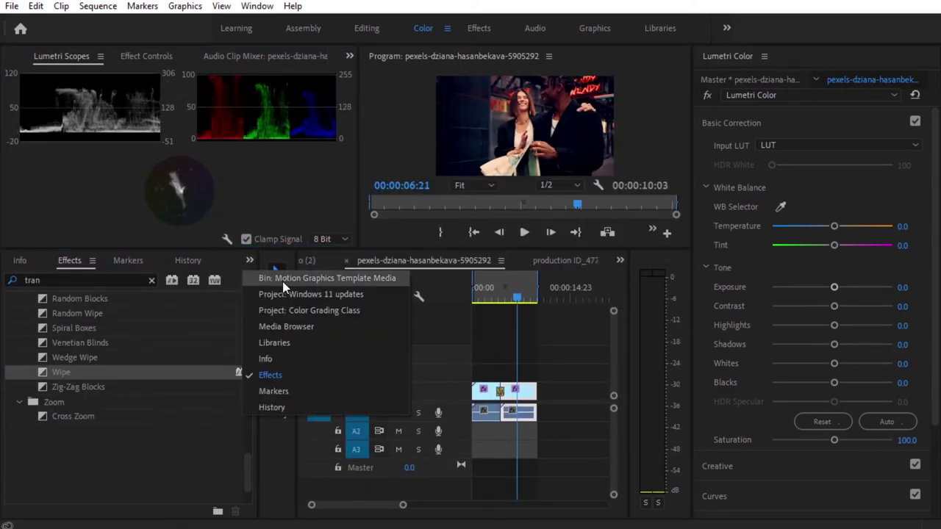
pyautogui.click(303, 310)
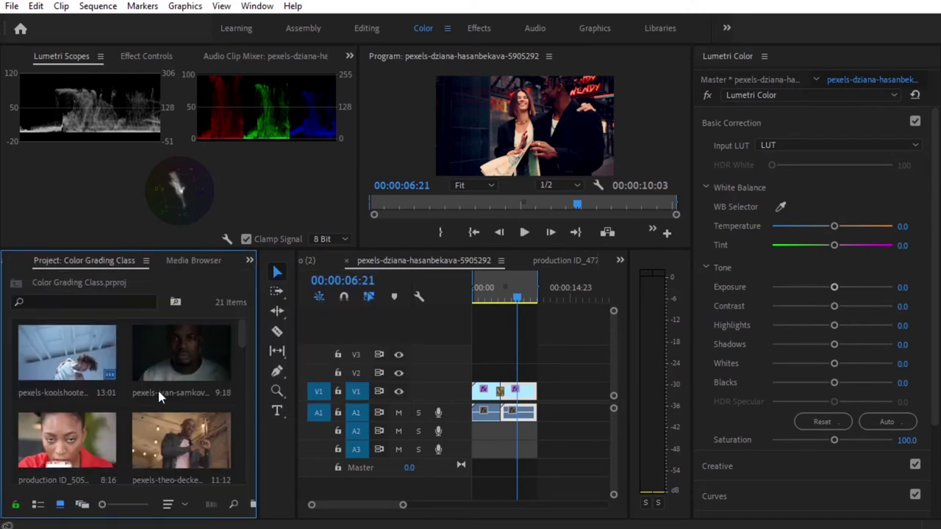
pyautogui.scroll(-4, 195, 407)
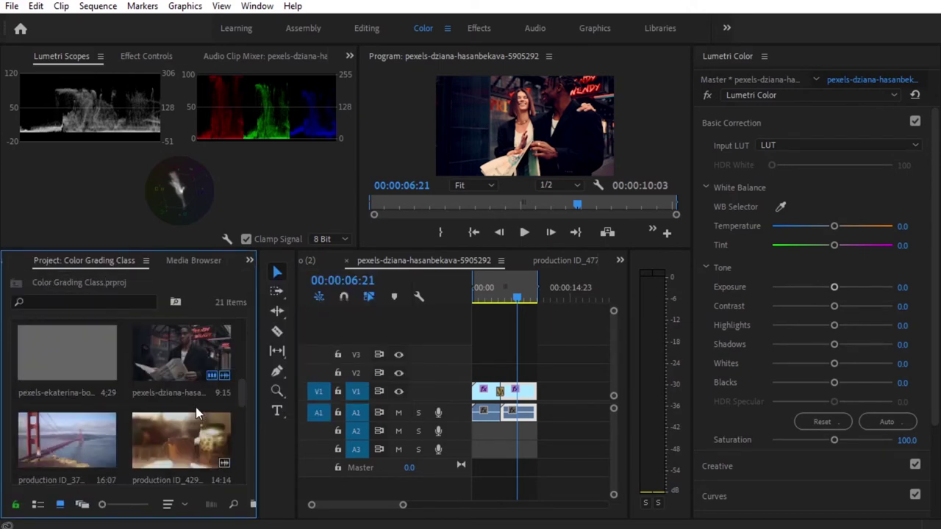
pyautogui.click(176, 350)
pyautogui.rightClick(176, 354)
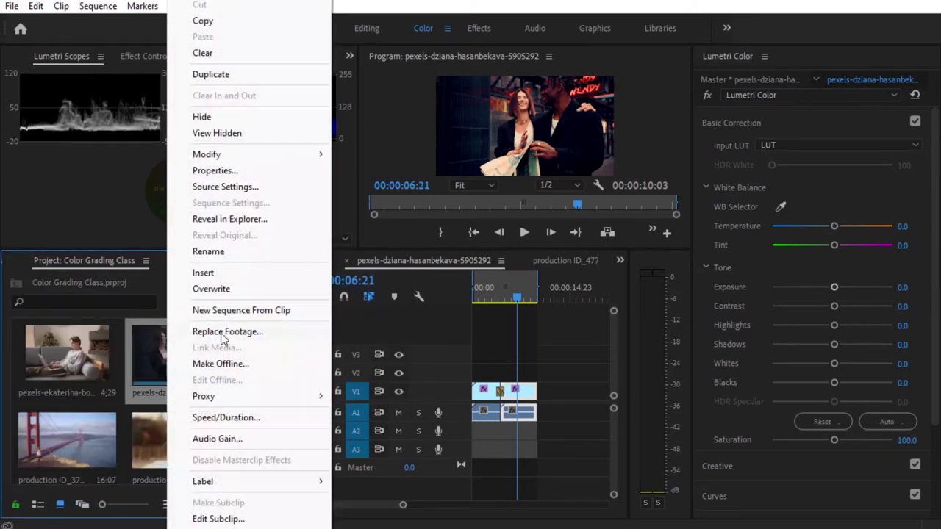
pyautogui.click(249, 308)
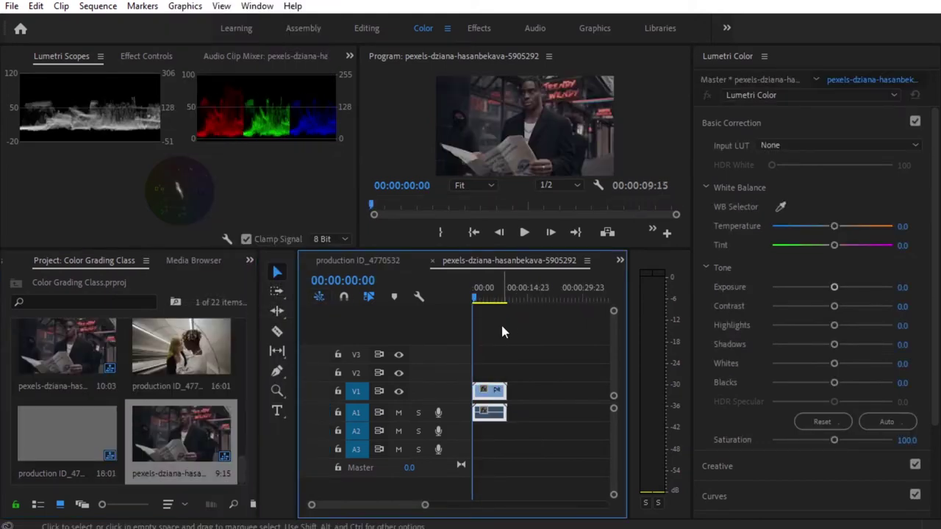
# Play the new sequence from about four seconds, then return the playhead to the first frame.
pyautogui.click(488, 299)
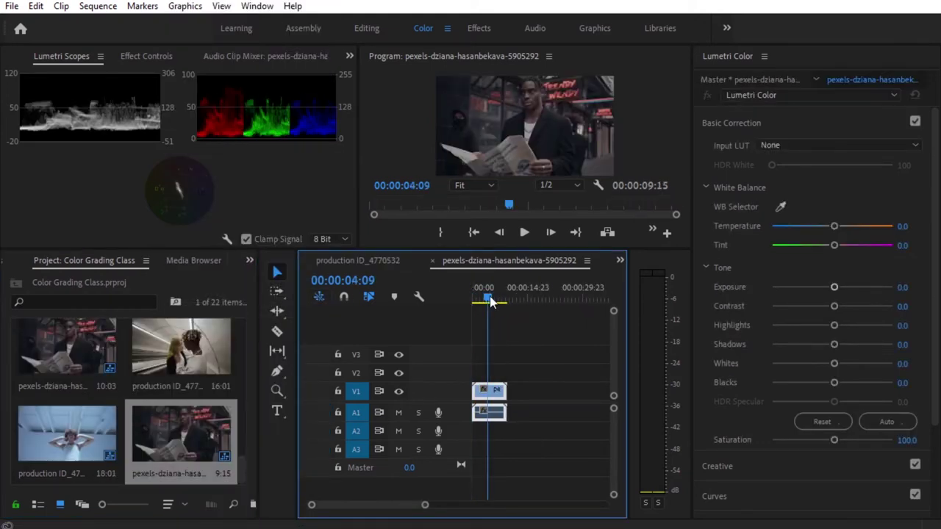
pyautogui.press('space')
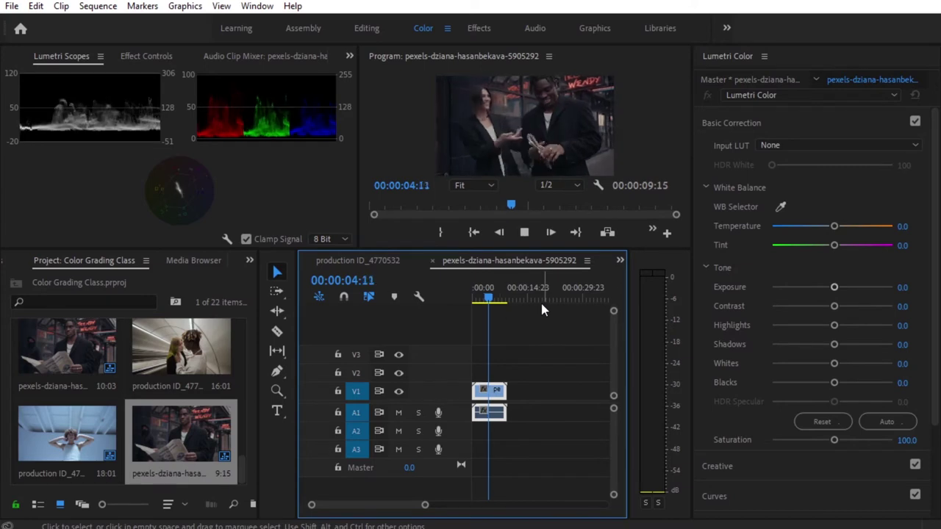
pyautogui.click(494, 300)
pyautogui.moveTo(494, 300); pyautogui.dragTo(474, 301)
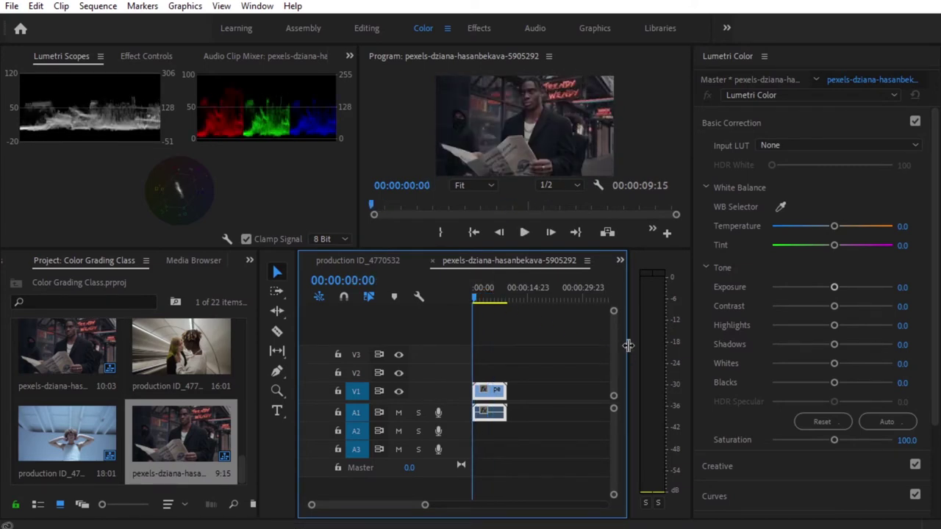
pyautogui.moveTo(629, 342); pyautogui.dragTo(654, 344)
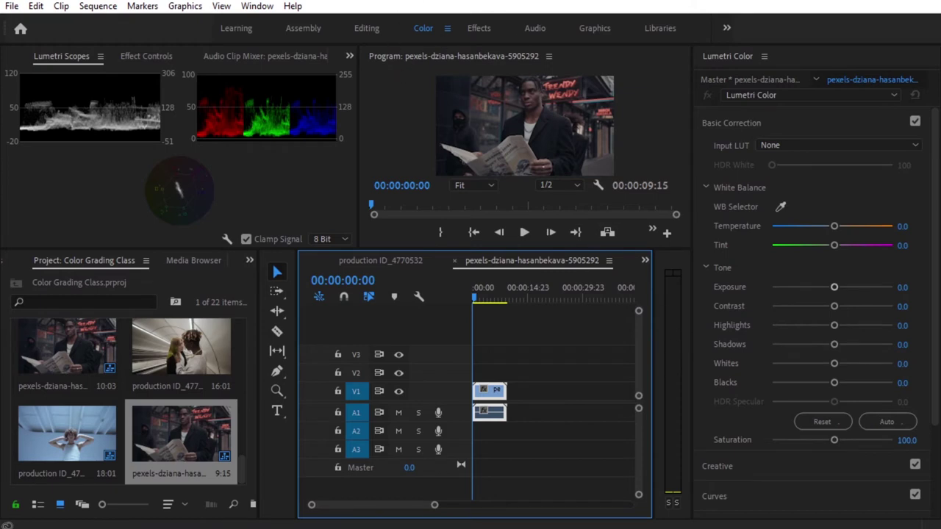
# Reset the Color workspace to its saved layout and bring up the Lumetri Scopes panel.
pyautogui.rightClick(424, 29)
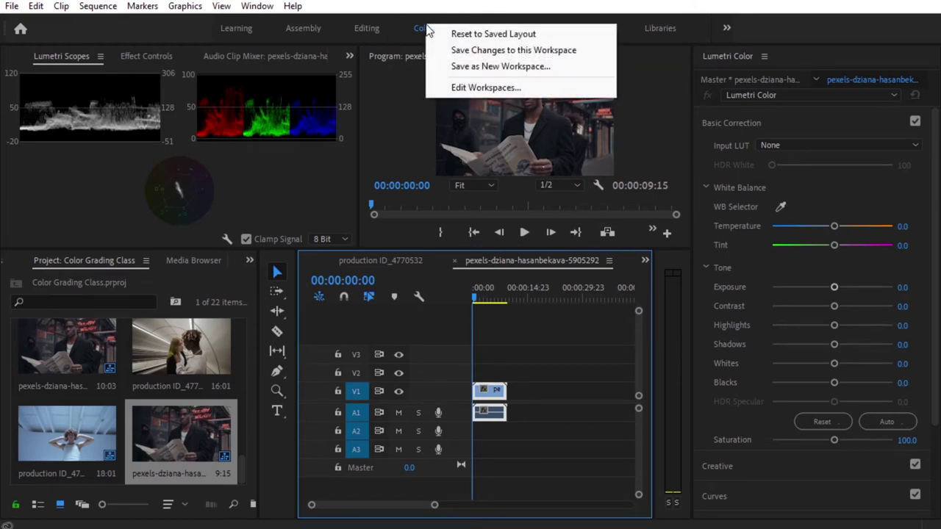
pyautogui.click(486, 34)
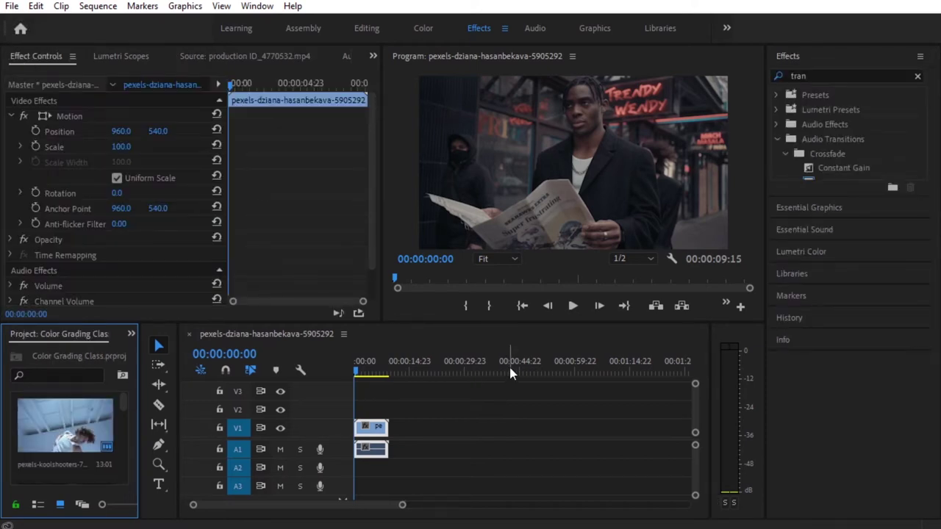
pyautogui.click(422, 29)
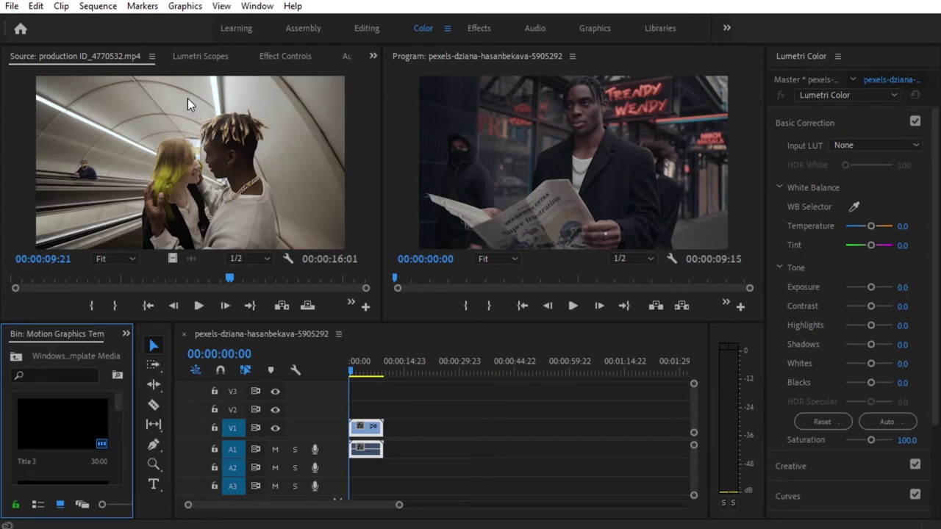
pyautogui.click(197, 61)
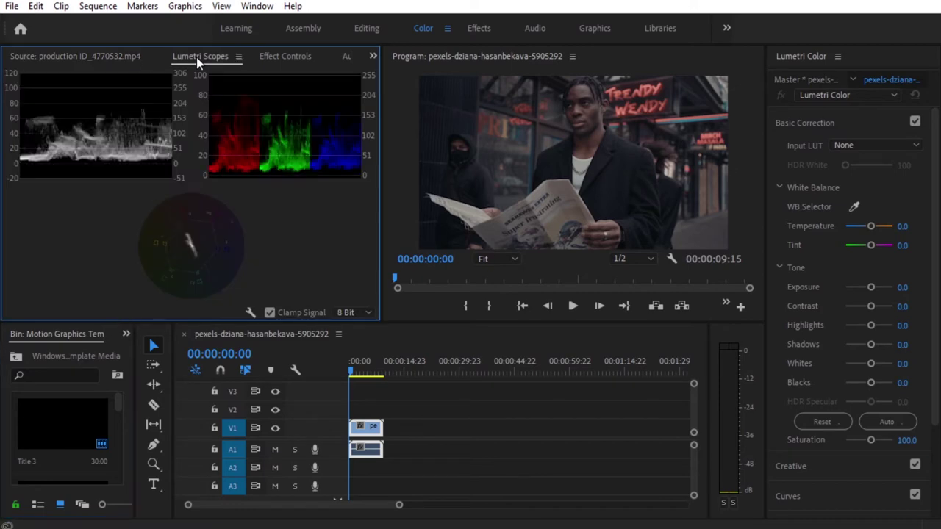
# Look through the Window menu's panel list and close it without choosing anything.
pyautogui.click(257, 7)
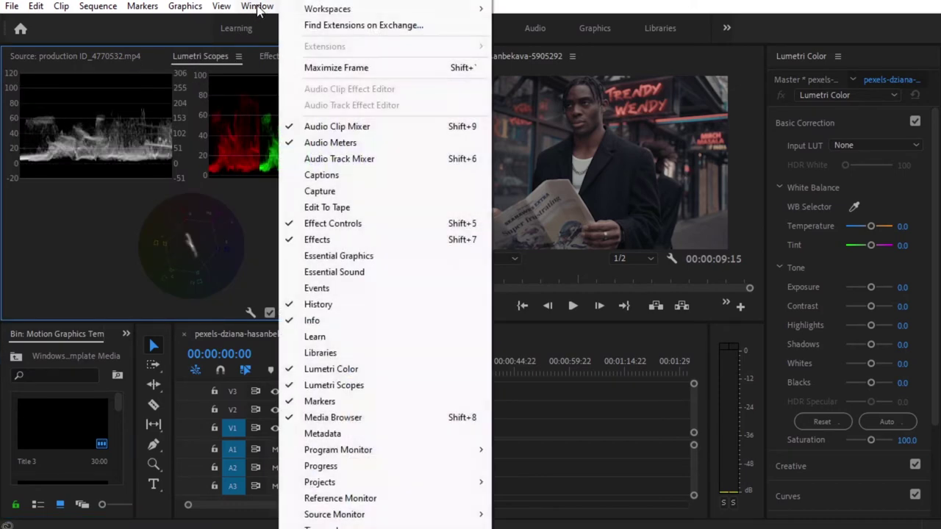
pyautogui.click(256, 198)
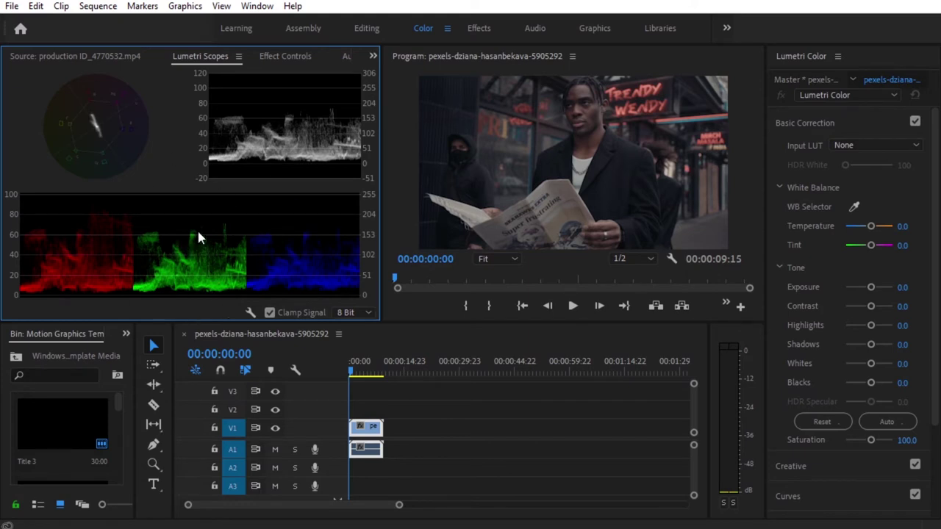
# Turn off Vectorscope YUV and Waveform (Luma) so only the RGB parade remains.
pyautogui.rightClick(183, 151)
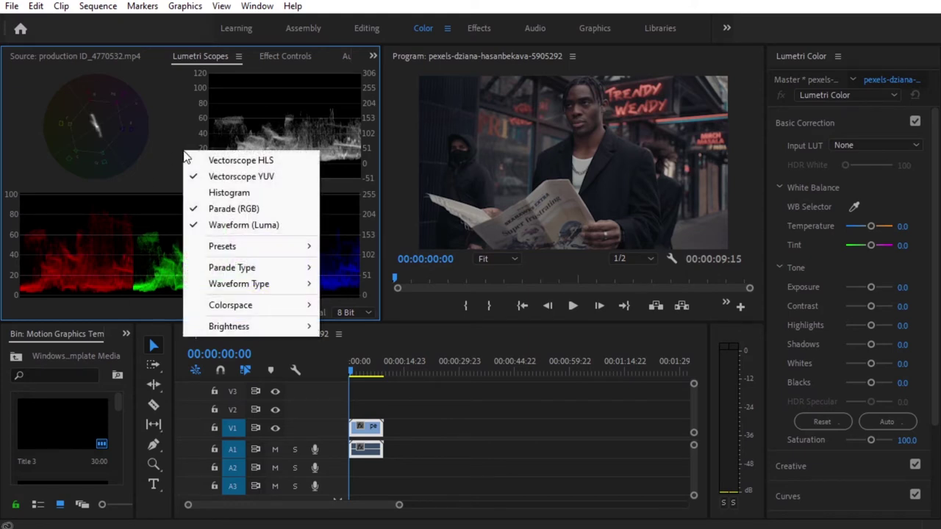
pyautogui.click(255, 177)
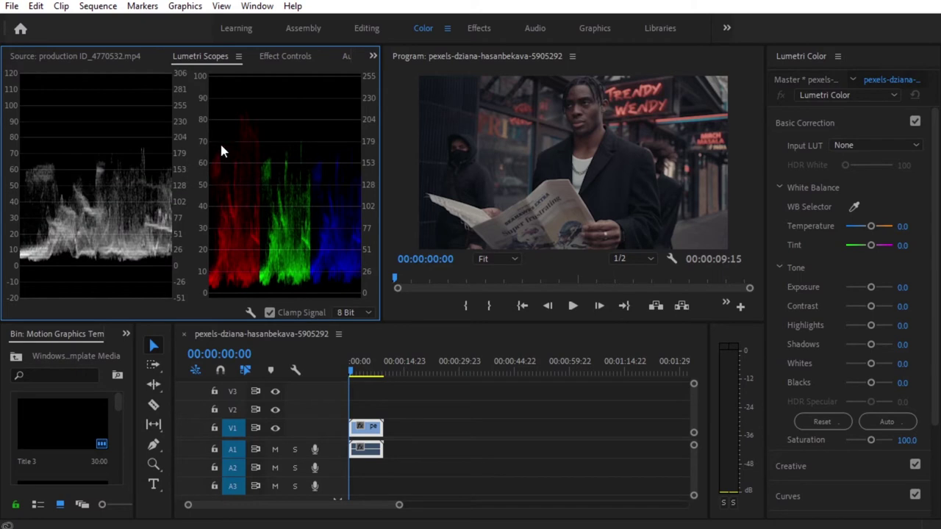
pyautogui.rightClick(113, 139)
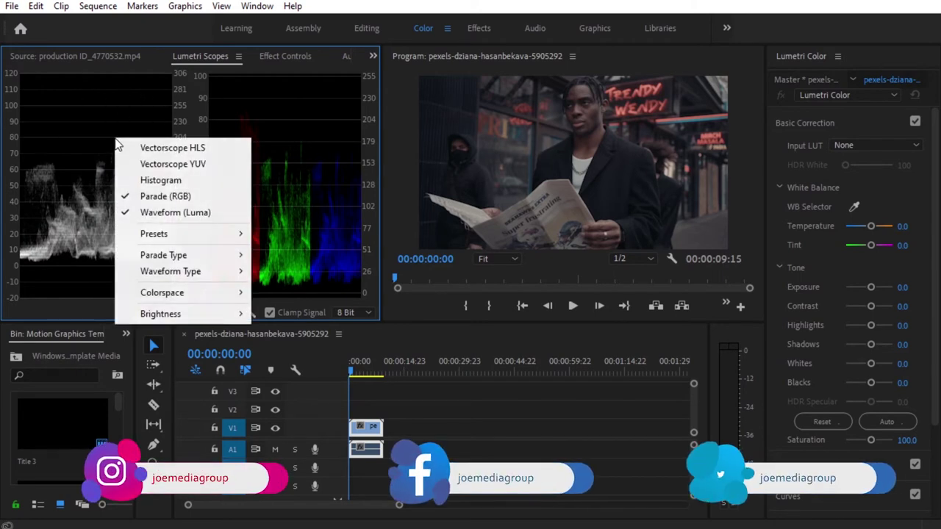
pyautogui.click(183, 213)
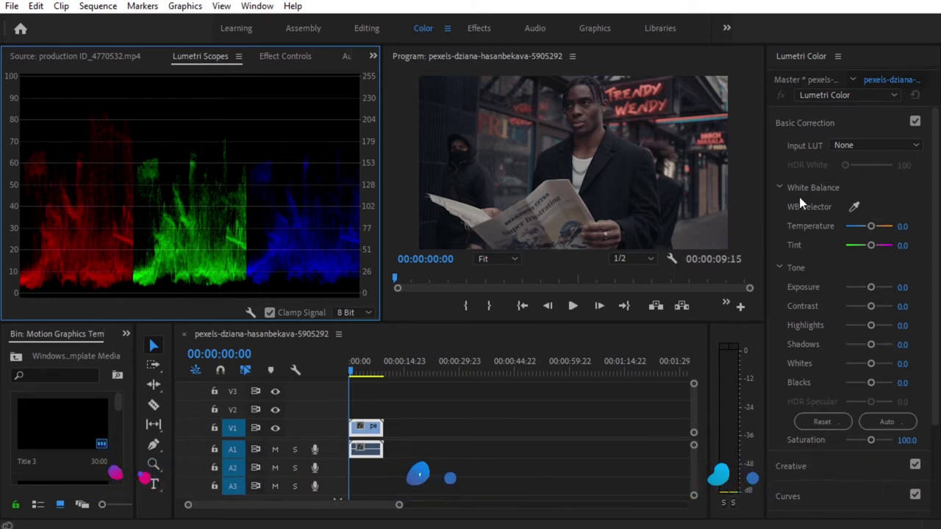
# White-balance off the man's white shirt (Temperature -1.1, Tint 3.5) and toggle the fx bypass to compare.
pyautogui.click(852, 208)
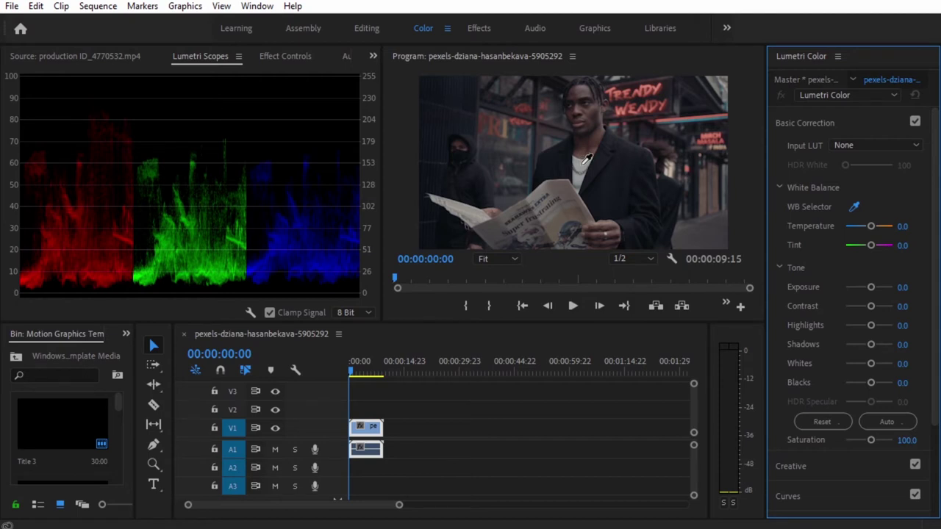
pyautogui.click(581, 165)
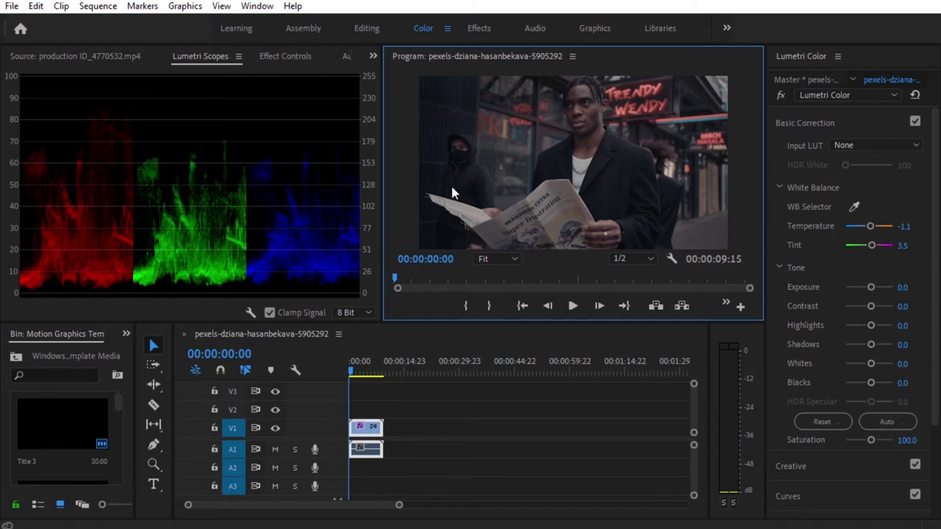
pyautogui.click(780, 97)
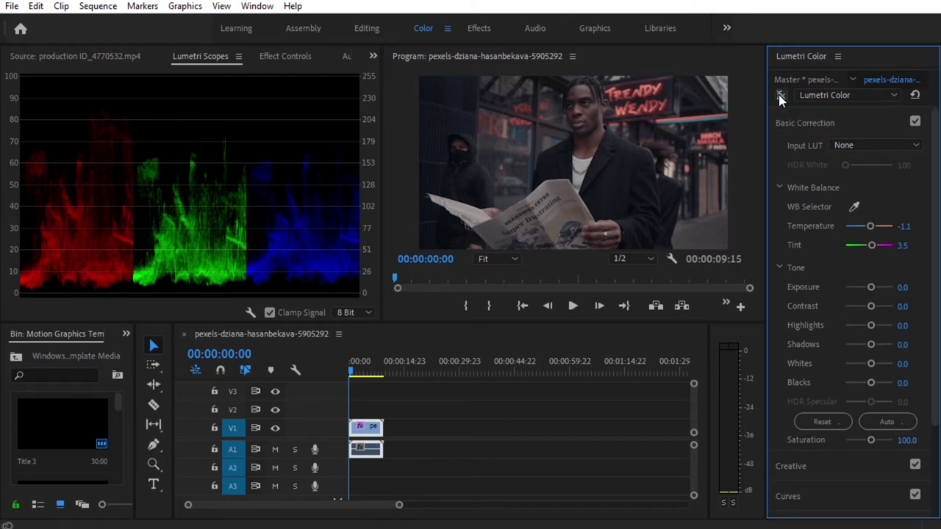
pyautogui.click(780, 96)
pyautogui.click(780, 97)
pyautogui.click(780, 97)
pyautogui.click(780, 97)
pyautogui.click(780, 97)
pyautogui.click(781, 98)
# Turn on Waveform (Luma) and turn off Parade (RGB) in the Lumetri Scopes.
pyautogui.rightClick(174, 109)
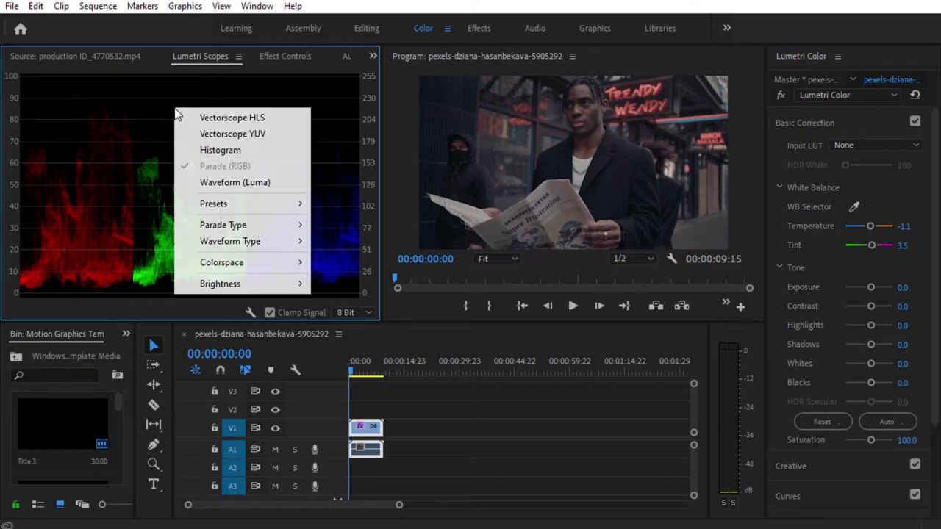
pyautogui.click(256, 184)
pyautogui.rightClick(102, 129)
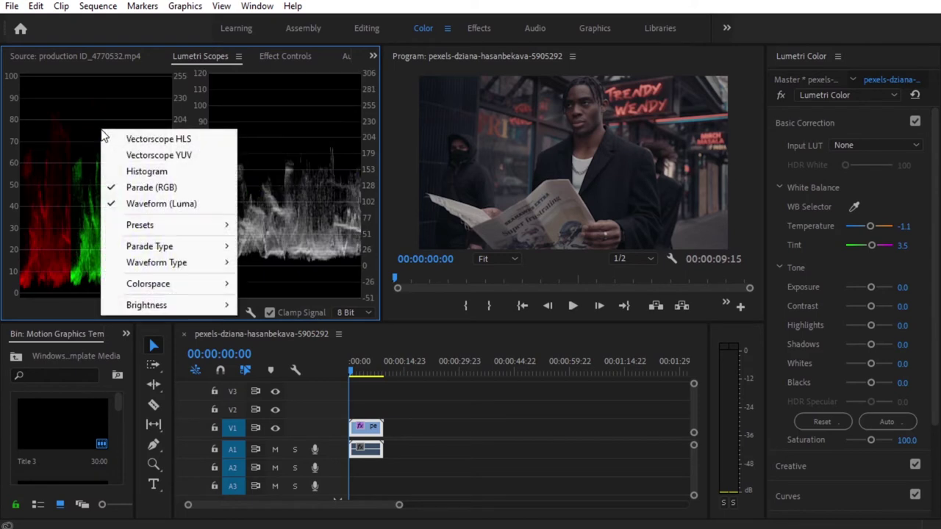
pyautogui.click(153, 188)
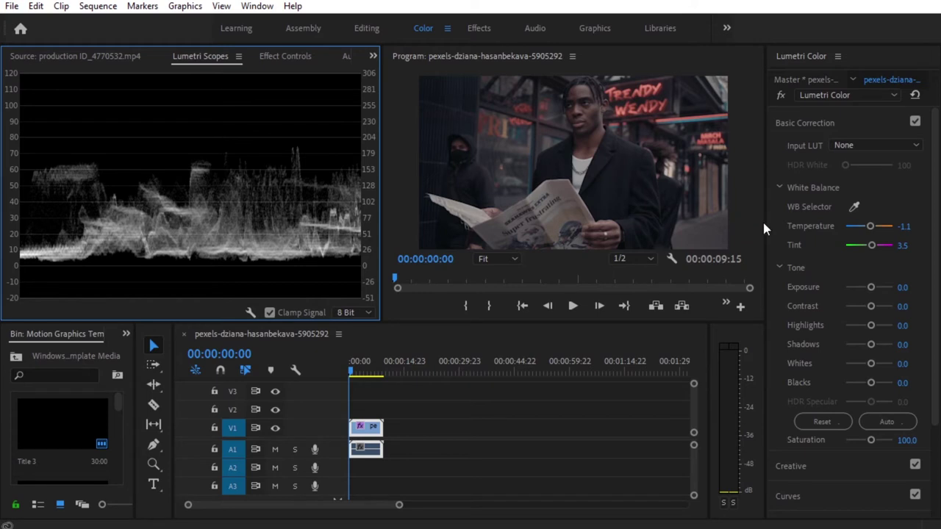
# Widen the Lumetri Color panel and program monitor, raise Exposure to 1.6, and compare against the ungraded shot.
pyautogui.moveTo(767, 225); pyautogui.dragTo(684, 214)
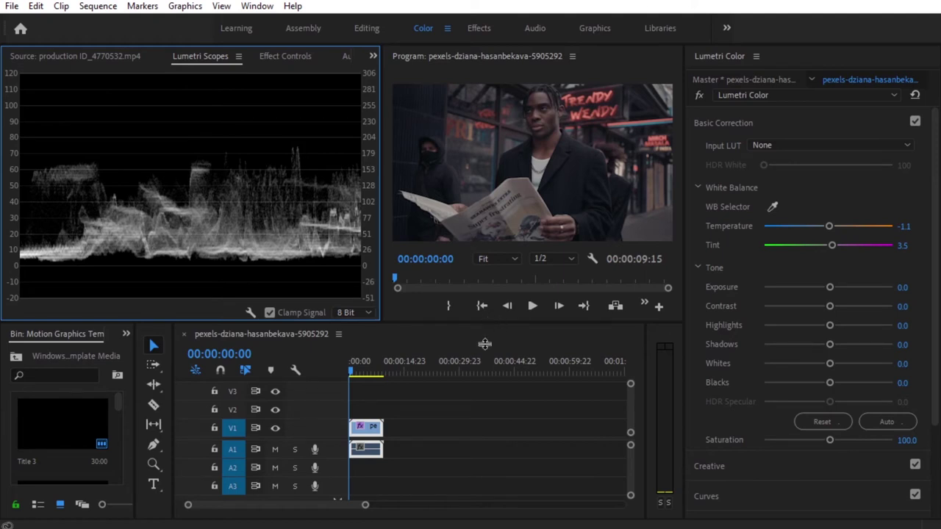
pyautogui.moveTo(485, 343); pyautogui.dragTo(470, 421)
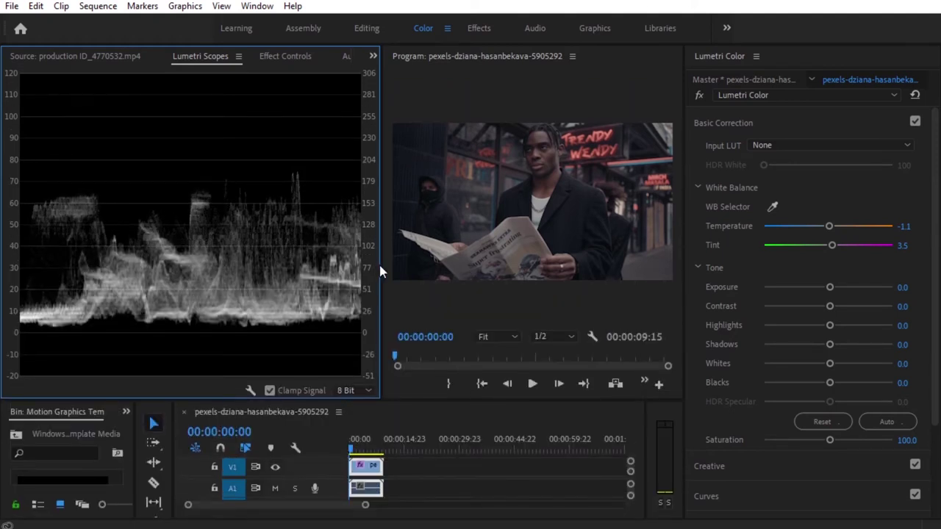
pyautogui.moveTo(383, 270); pyautogui.dragTo(292, 270)
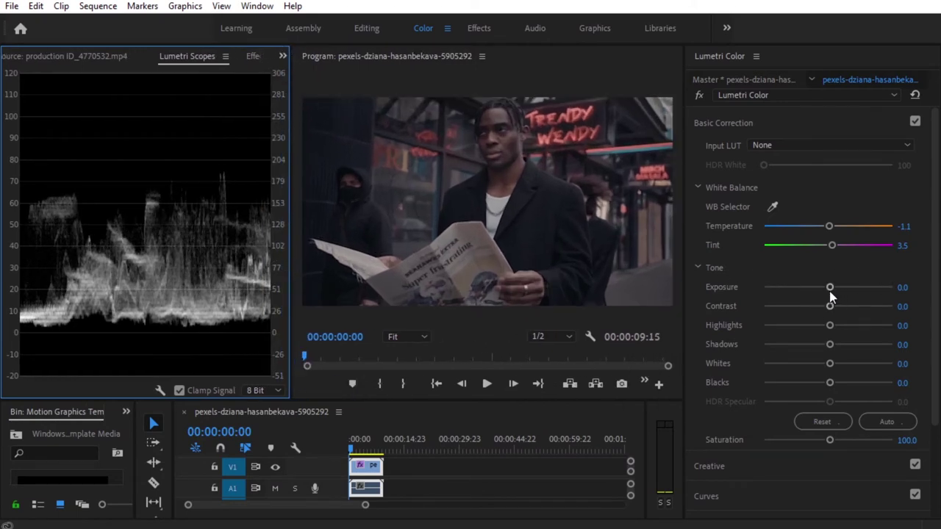
pyautogui.moveTo(830, 290); pyautogui.dragTo(839, 290)
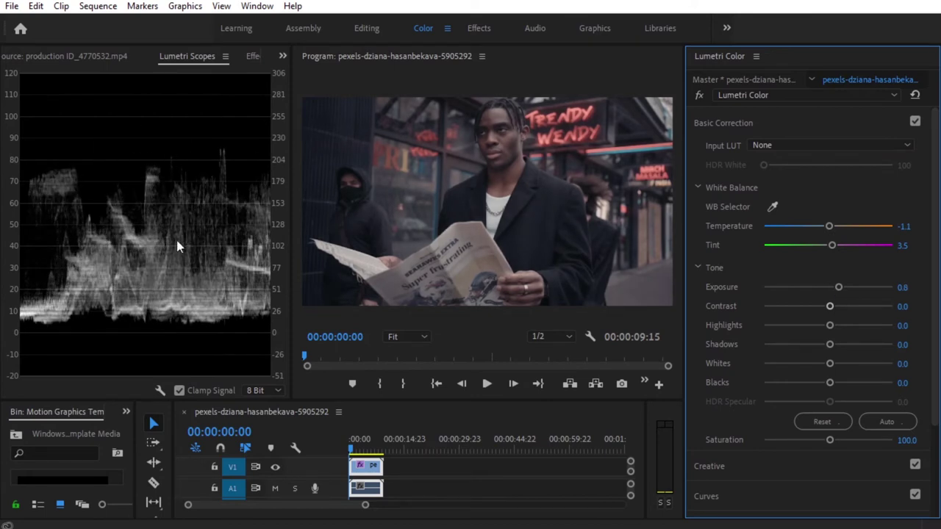
pyautogui.moveTo(838, 286); pyautogui.dragTo(849, 287)
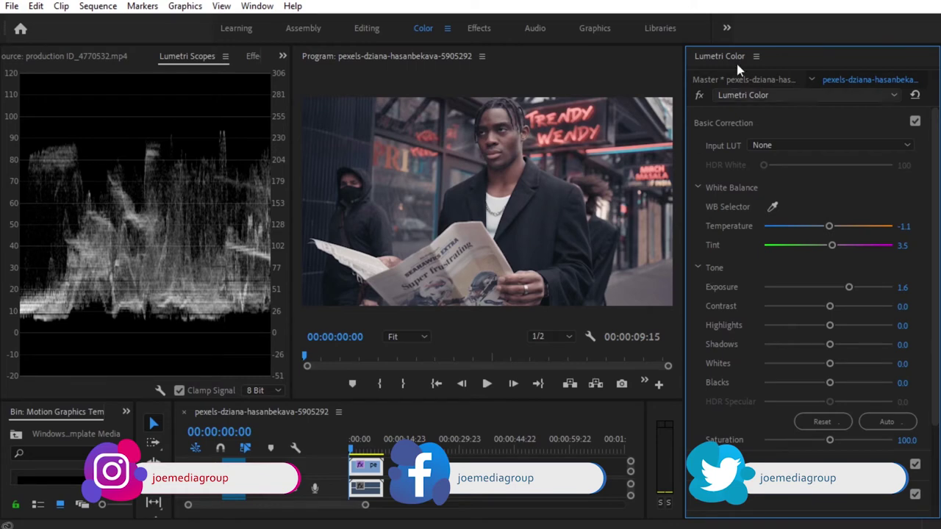
pyautogui.click(699, 95)
pyautogui.click(699, 96)
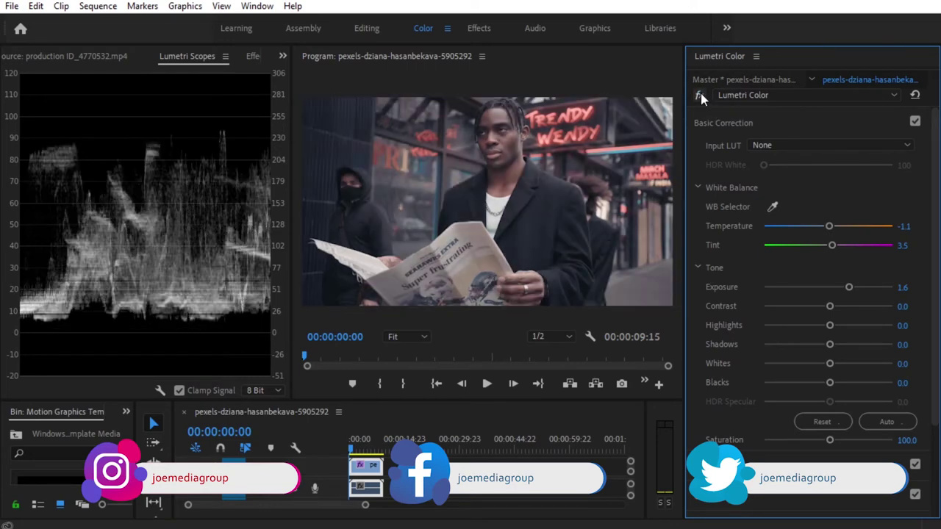
pyautogui.click(698, 95)
pyautogui.click(700, 96)
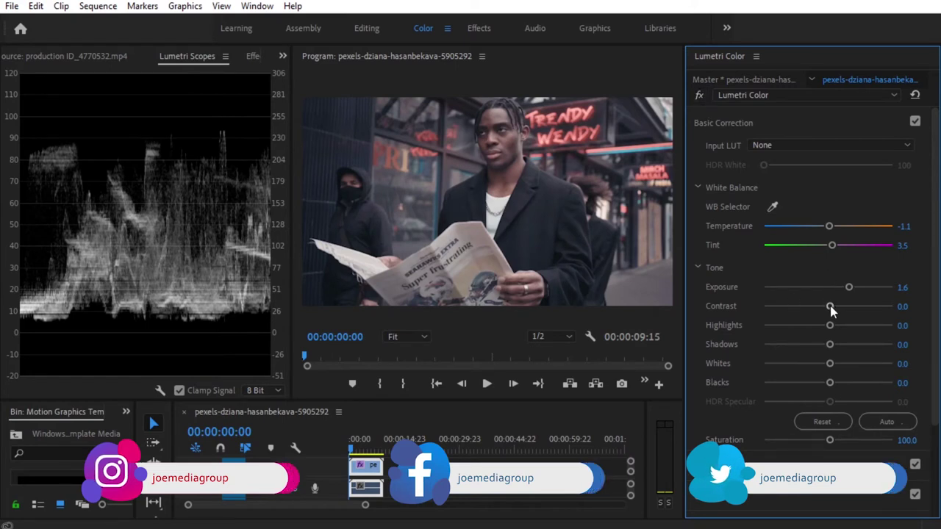
# Set Contrast 38.6, Highlights 21.6, Shadows -18.2, Whites 2.3 and Blacks 8.0, then compare with bypass.
pyautogui.moveTo(831, 306); pyautogui.dragTo(829, 364)
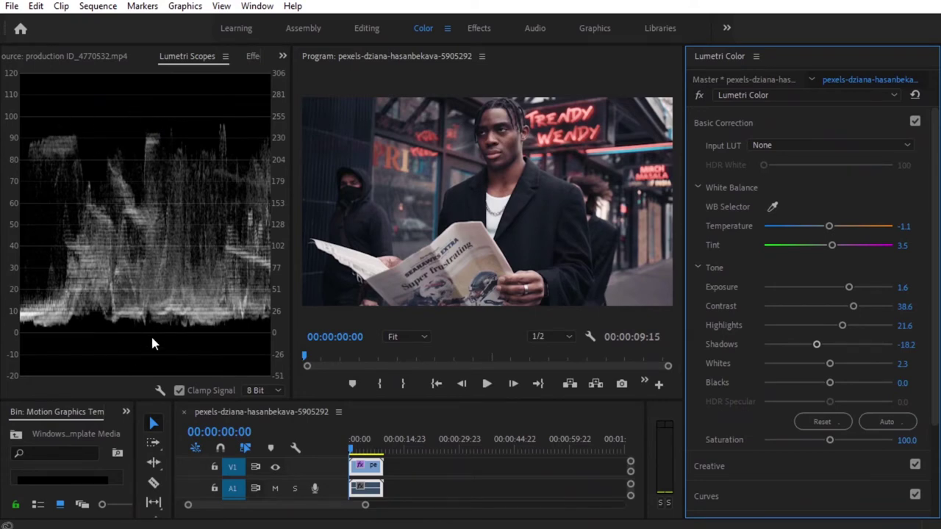
pyautogui.moveTo(829, 383)
pyautogui.mouseDown()
pyautogui.moveTo(818, 384)
pyautogui.moveTo(834, 383)
pyautogui.mouseUp()
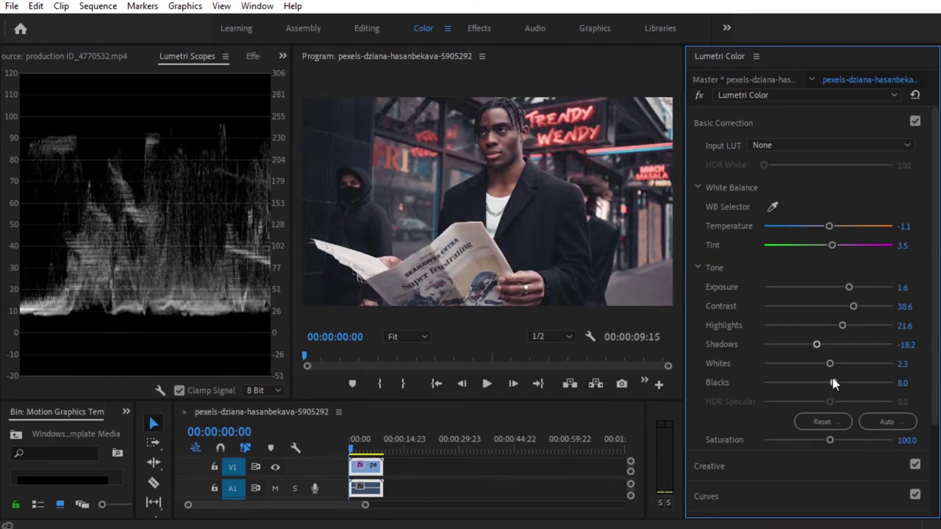
pyautogui.click(700, 97)
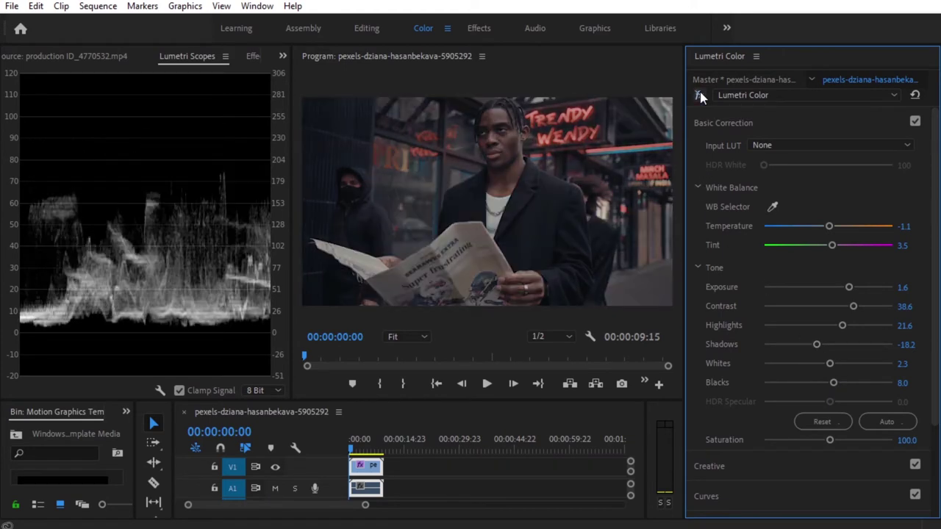
pyautogui.click(700, 97)
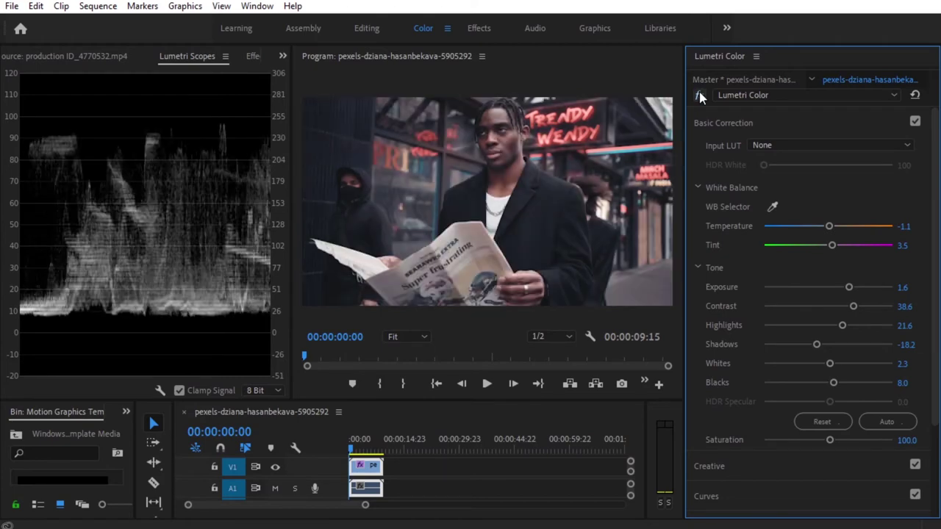
pyautogui.click(699, 97)
pyautogui.click(700, 97)
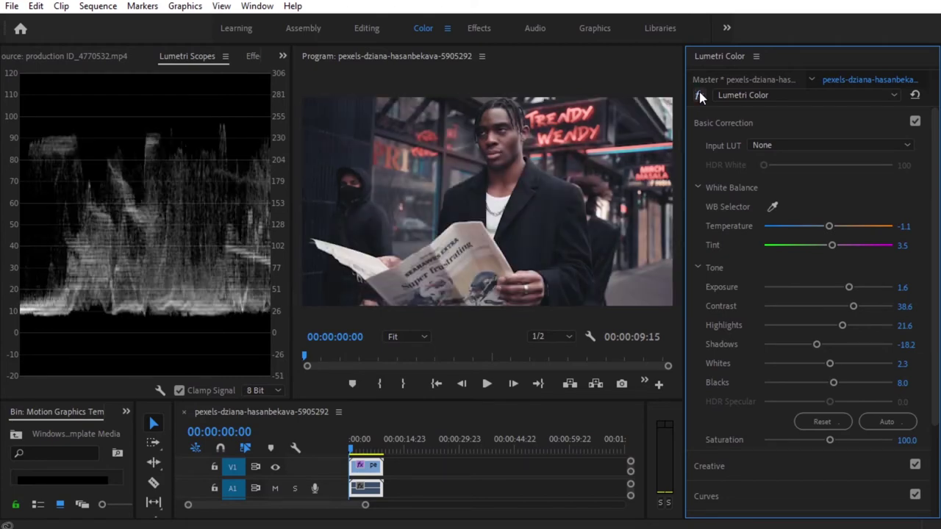
# Play the graded clip and scrub the playhead back to the couple frame at 00:00:01:19.
pyautogui.click(355, 448)
pyautogui.press('space')
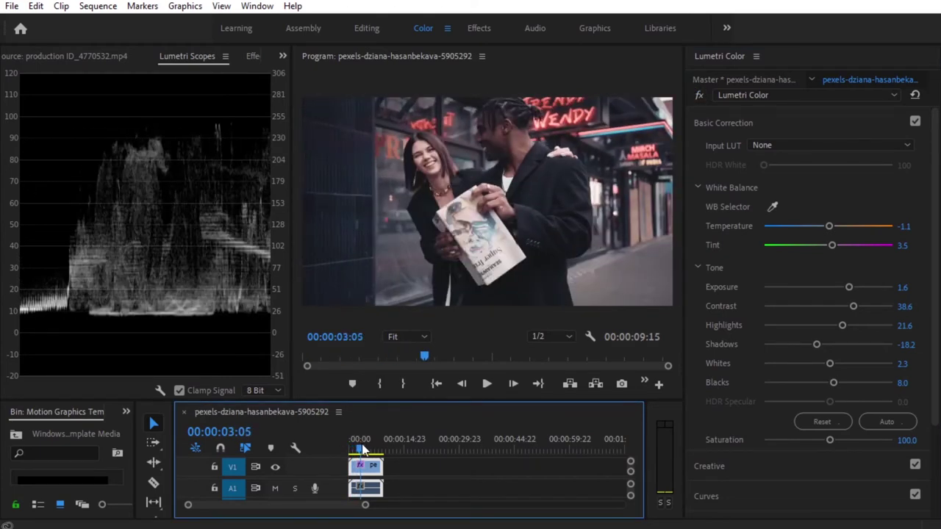
pyautogui.click(358, 450)
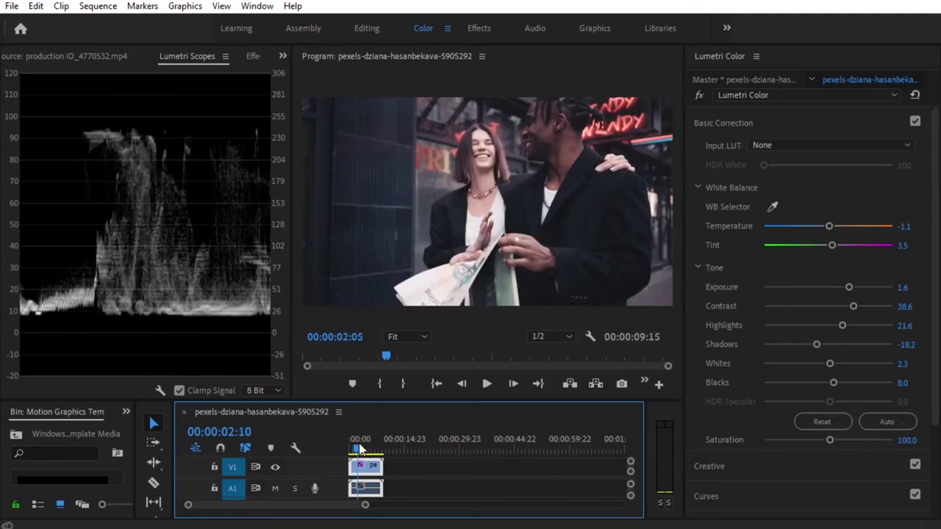
pyautogui.click(360, 450)
pyautogui.click(364, 446)
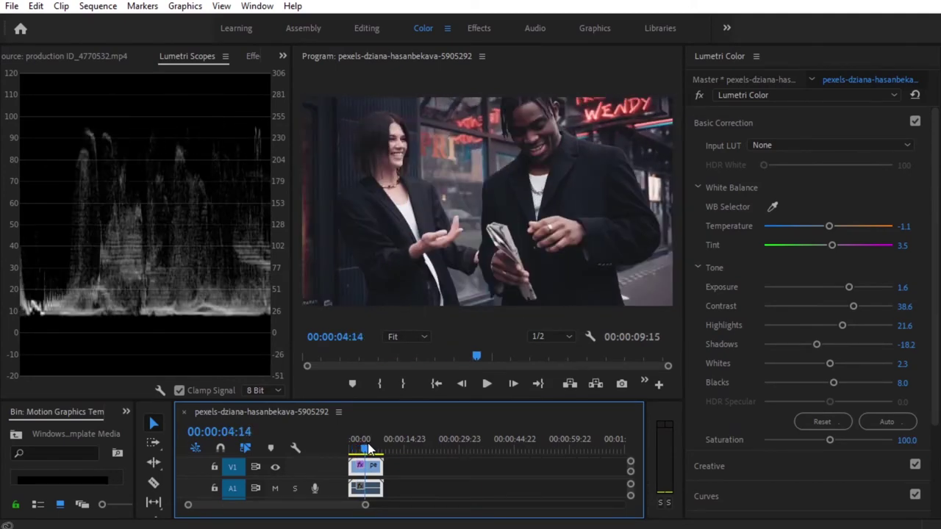
pyautogui.click(360, 447)
pyautogui.moveTo(362, 449); pyautogui.dragTo(358, 447)
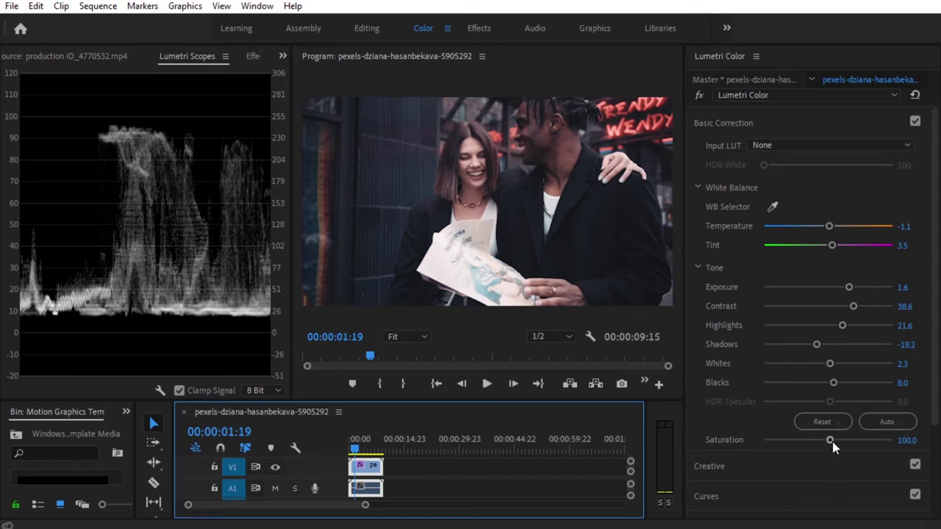
# Raise Saturation to 131.8 and Temperature to 8.0, comparing the grade on and off.
pyautogui.moveTo(830, 441); pyautogui.dragTo(849, 444)
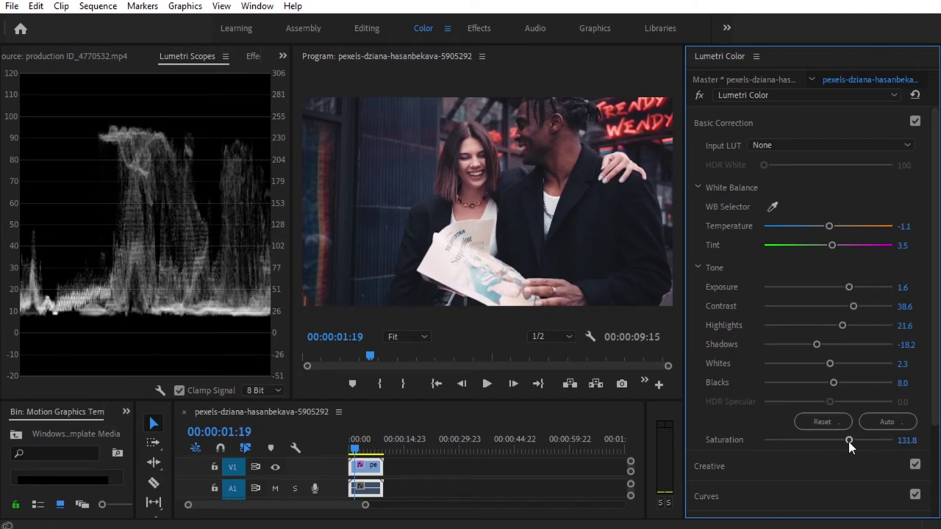
pyautogui.click(700, 95)
pyautogui.click(700, 94)
pyautogui.click(700, 94)
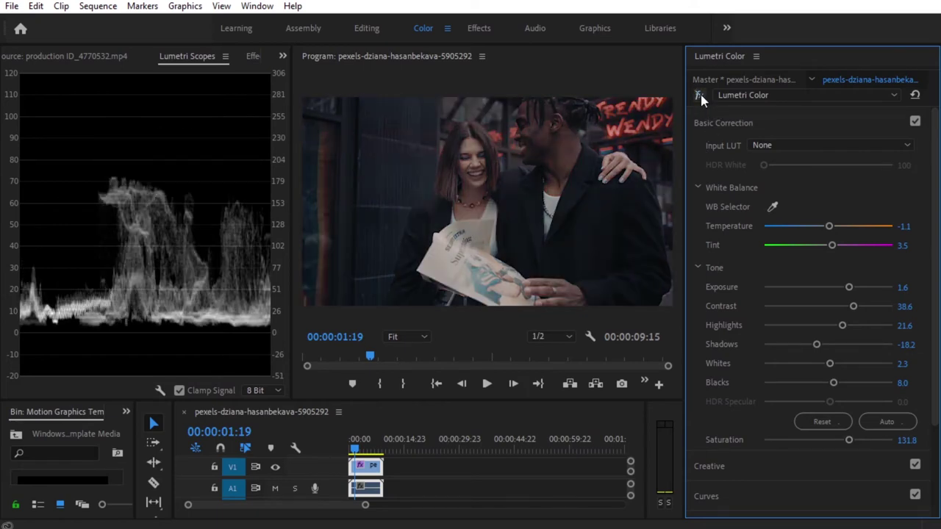
pyautogui.click(700, 94)
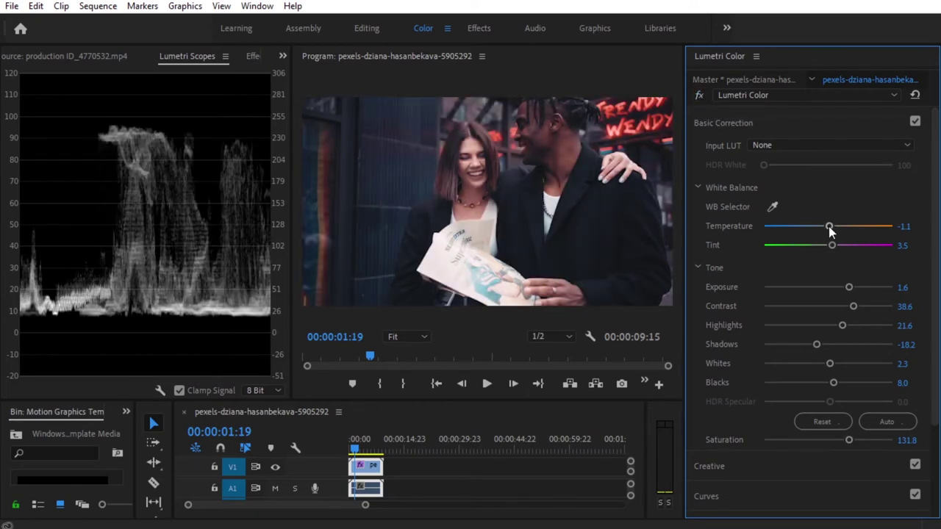
pyautogui.moveTo(829, 230); pyautogui.dragTo(834, 230)
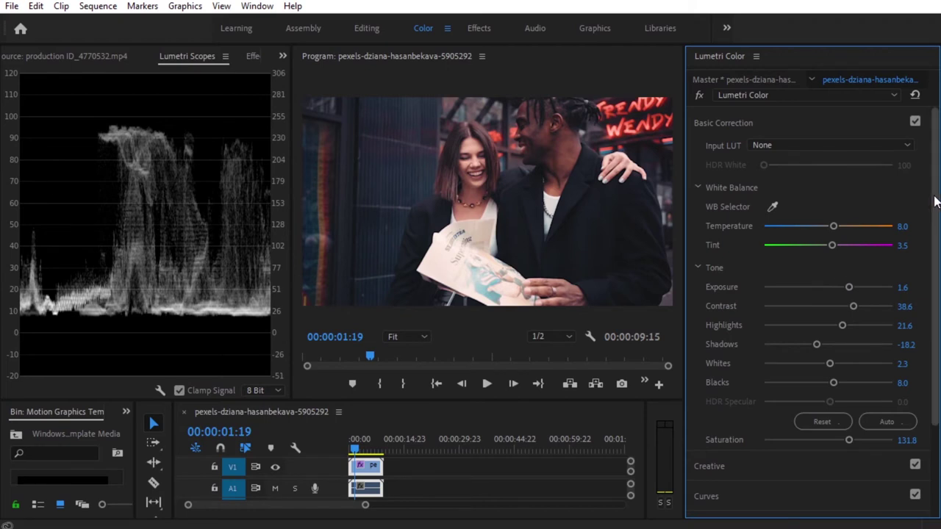
# Scroll the Lumetri panel and compare the grade off and on, leaving it on.
pyautogui.scroll(-2, 844, 284)
pyautogui.scroll(-2, 763, 360)
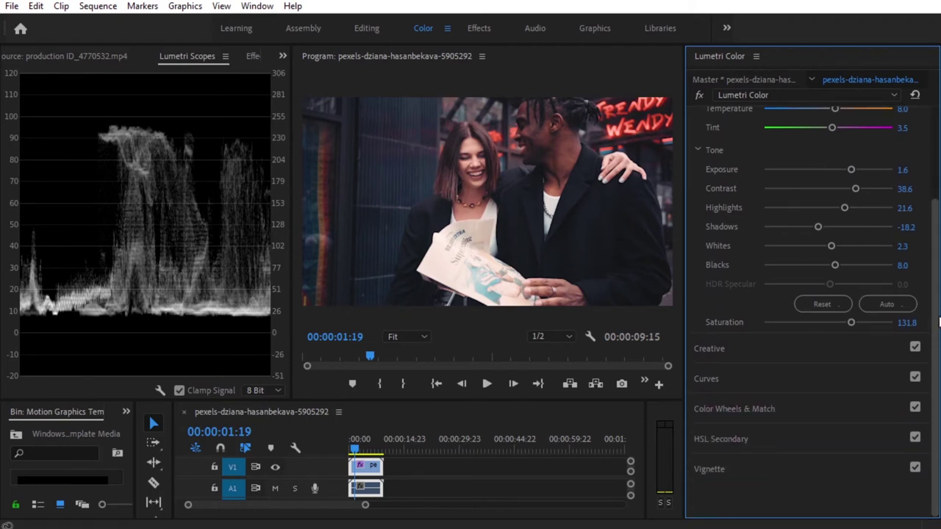
pyautogui.click(699, 95)
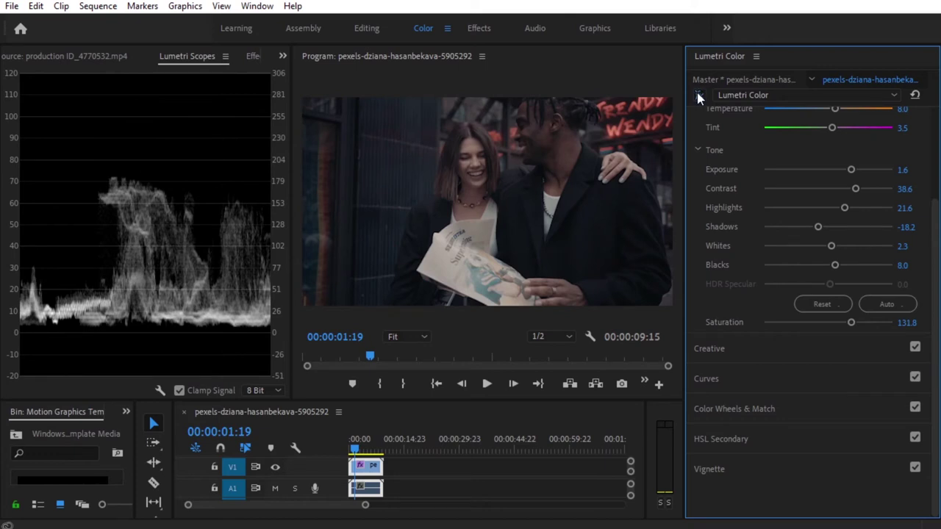
pyautogui.click(698, 96)
pyautogui.click(698, 95)
pyautogui.click(698, 96)
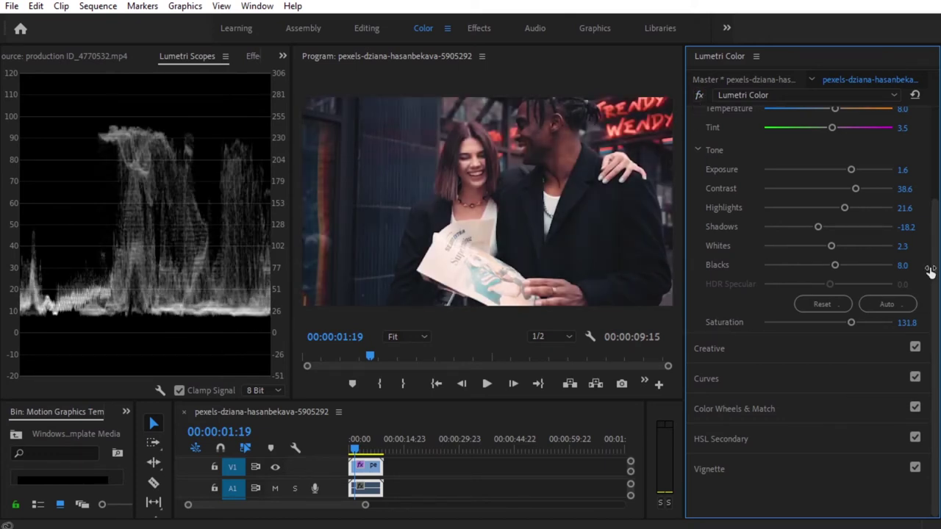
# Expand and collapse the Creative section, then expand Vignette.
pyautogui.click(712, 350)
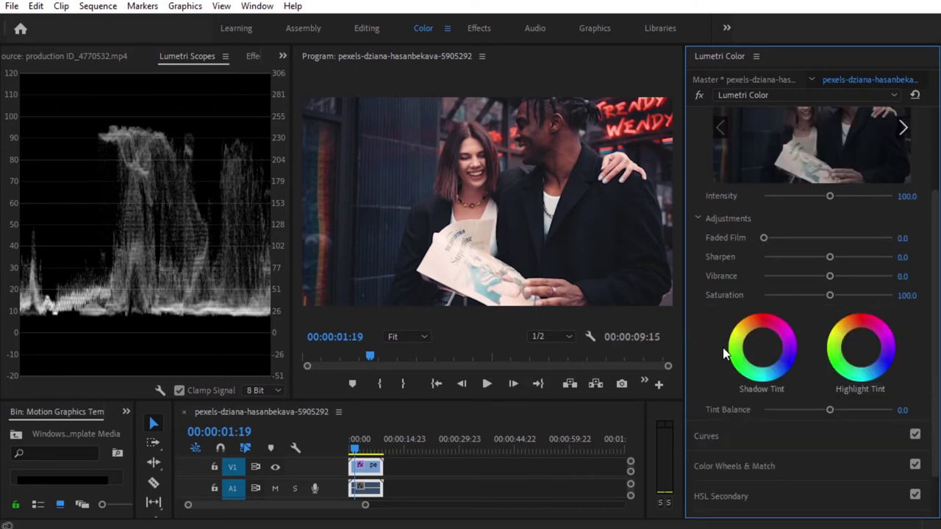
pyautogui.click(698, 219)
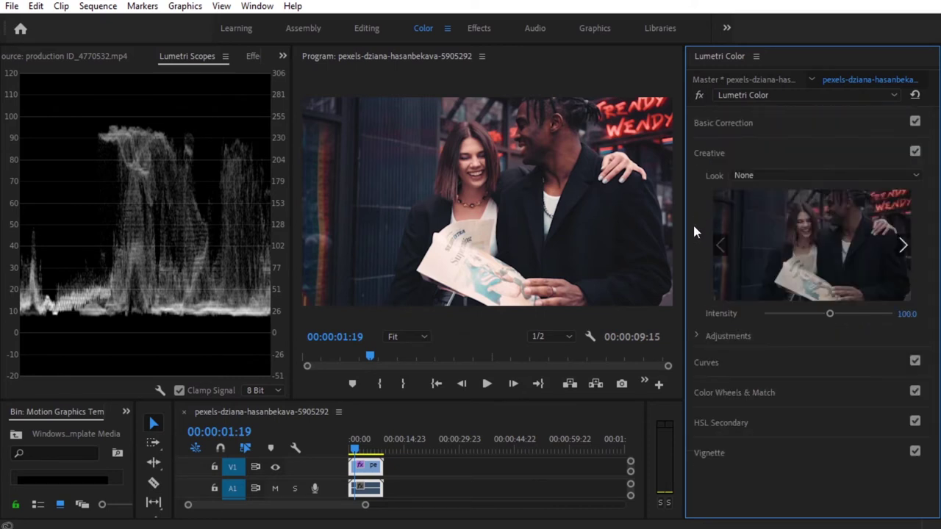
pyautogui.click(709, 453)
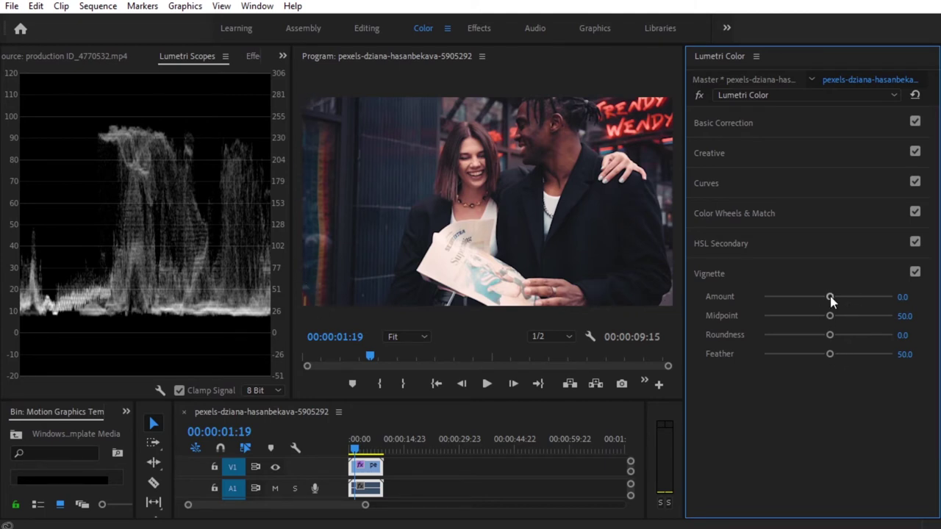
# Set the vignette to Amount -0.4, Midpoint 38.1, Roundness 84.1 and Feather 59.7.
pyautogui.moveTo(830, 297)
pyautogui.mouseDown()
pyautogui.moveTo(851, 301)
pyautogui.moveTo(820, 298)
pyautogui.mouseUp()
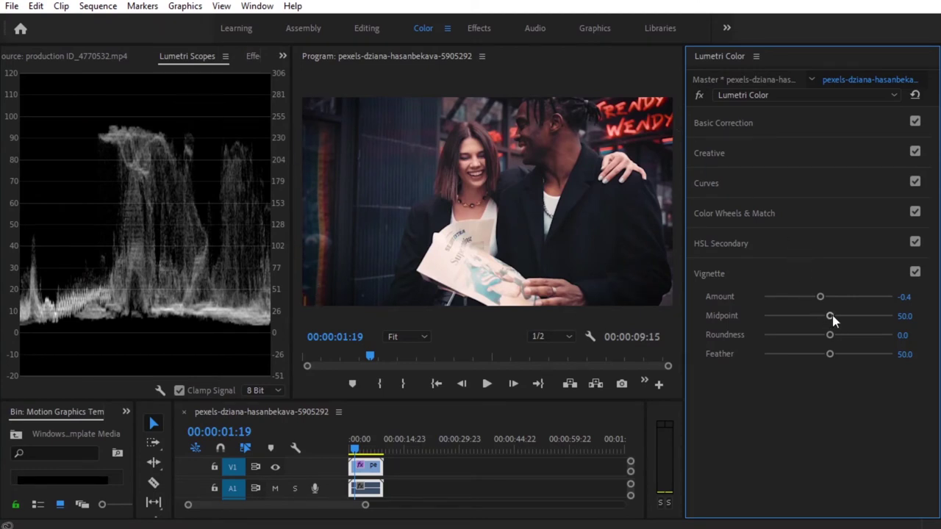
pyautogui.moveTo(833, 319); pyautogui.dragTo(756, 317)
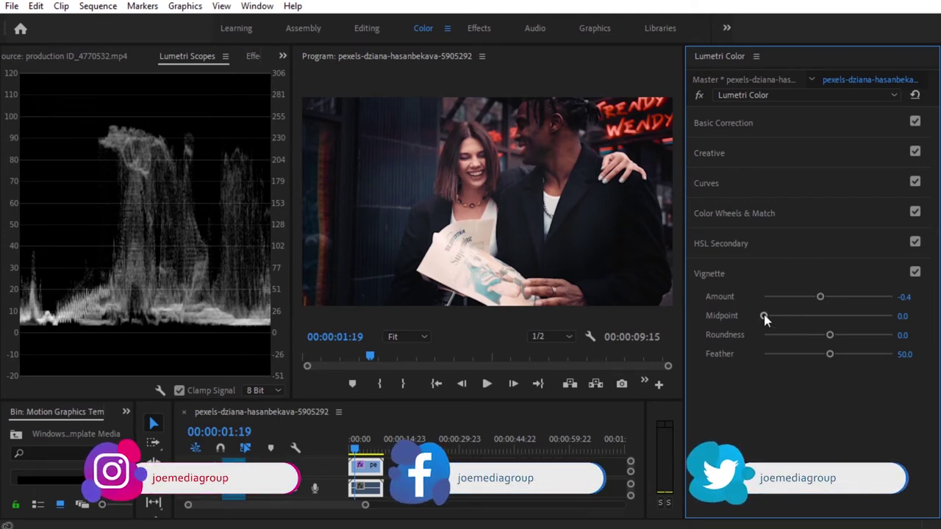
pyautogui.moveTo(764, 318); pyautogui.dragTo(811, 324)
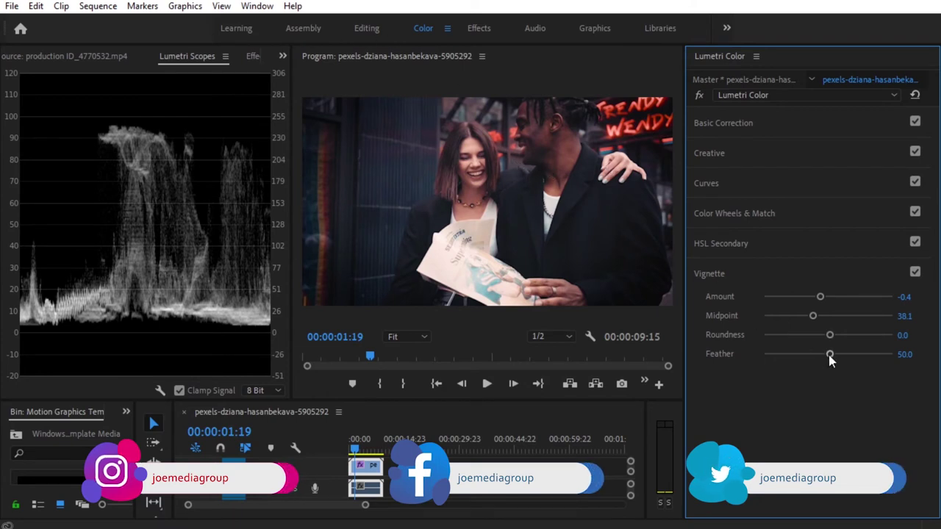
pyautogui.moveTo(830, 355); pyautogui.dragTo(762, 358)
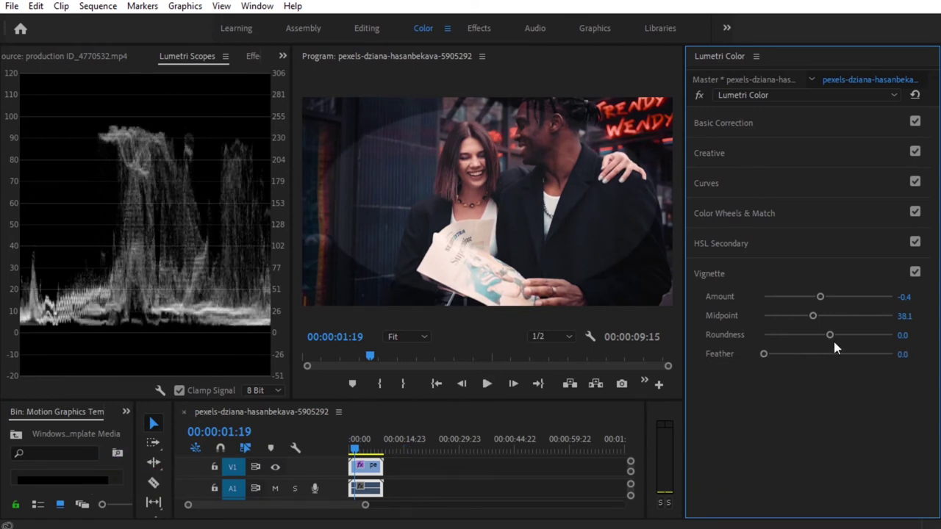
pyautogui.moveTo(830, 334); pyautogui.dragTo(894, 332)
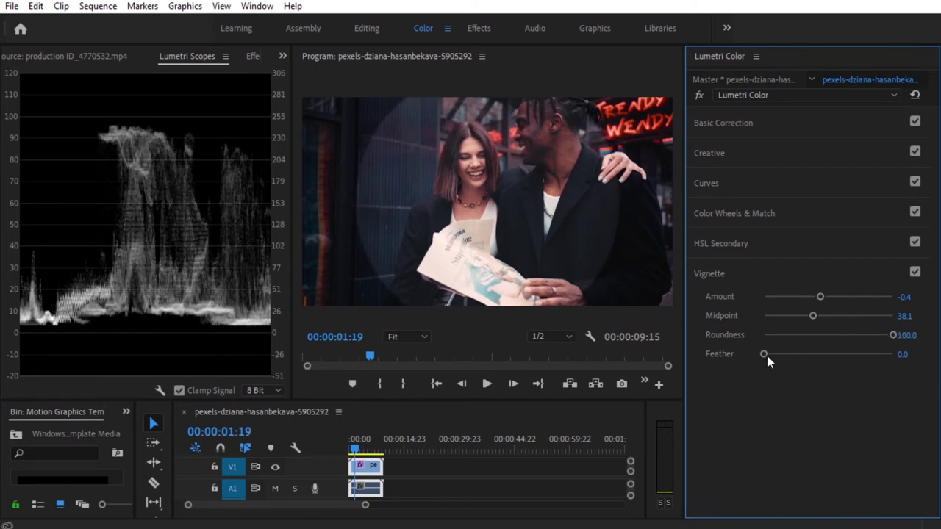
pyautogui.moveTo(766, 356); pyautogui.dragTo(843, 357)
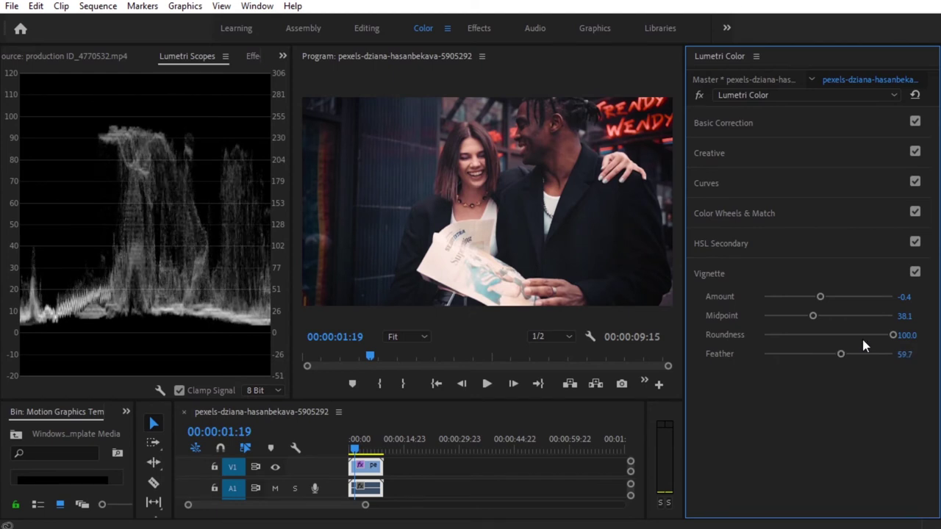
pyautogui.moveTo(893, 336); pyautogui.dragTo(883, 335)
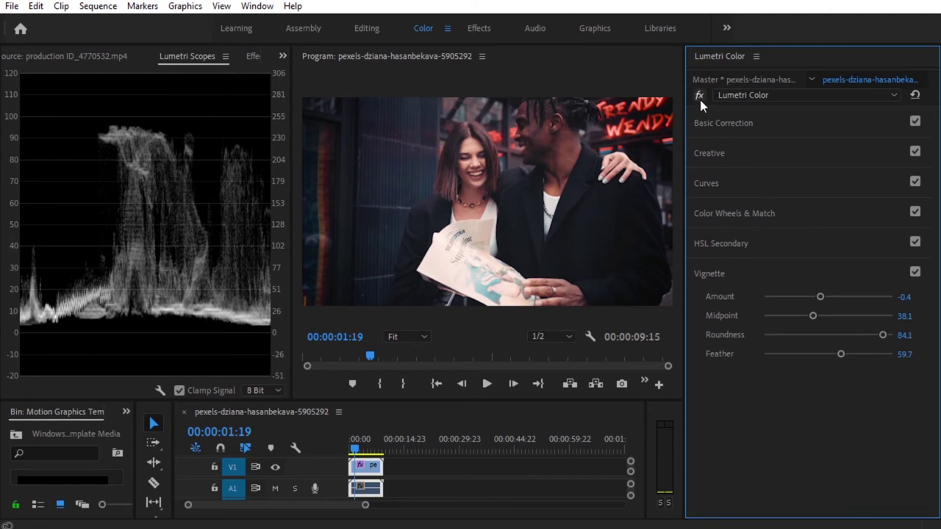
# Compare the vignette off and on, then set Roundness to 72.7 and Amount to 0.0.
pyautogui.click(915, 273)
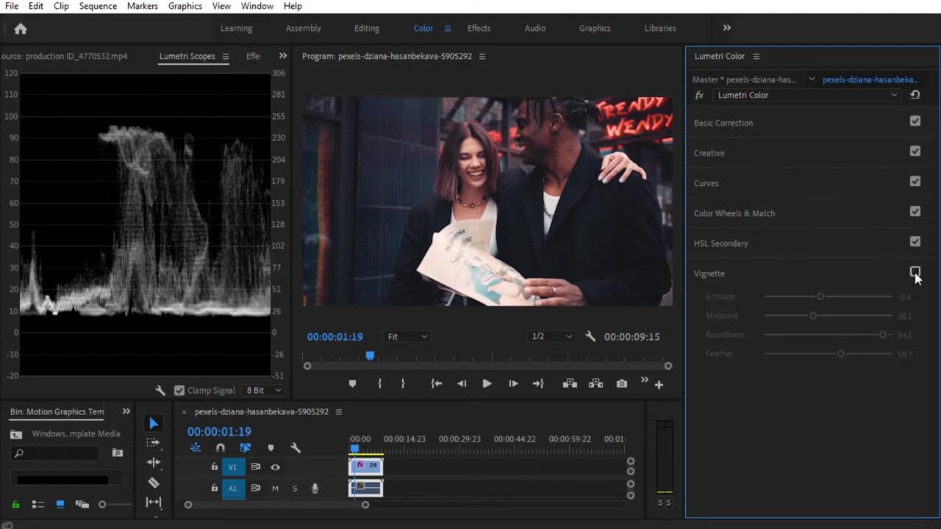
pyautogui.click(915, 273)
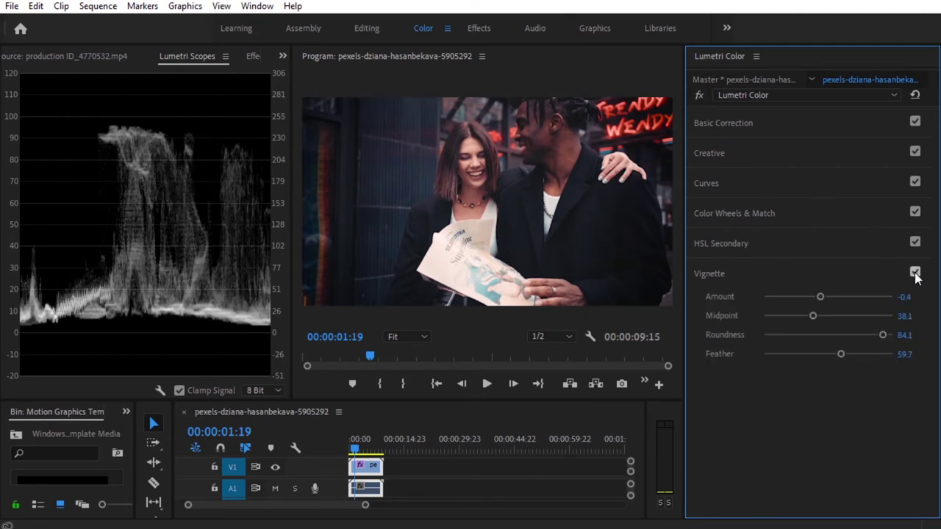
pyautogui.click(915, 272)
pyautogui.click(915, 272)
pyautogui.moveTo(882, 336); pyautogui.dragTo(876, 333)
pyautogui.moveTo(819, 298)
pyautogui.mouseDown()
pyautogui.moveTo(795, 295)
pyautogui.moveTo(828, 297)
pyautogui.mouseUp()
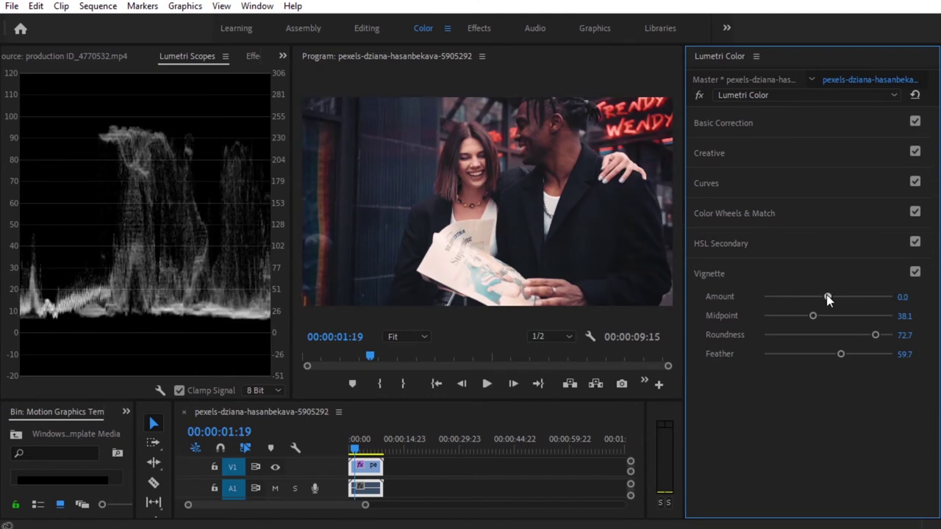
# Compare the vignette again, leave it on, and scrub to a later frame.
pyautogui.click(915, 272)
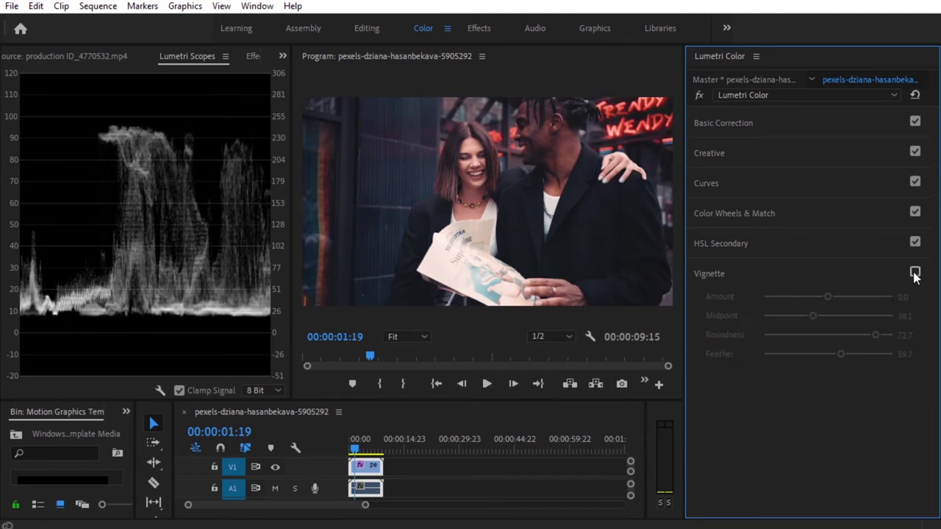
pyautogui.click(915, 272)
pyautogui.click(915, 273)
pyautogui.click(915, 273)
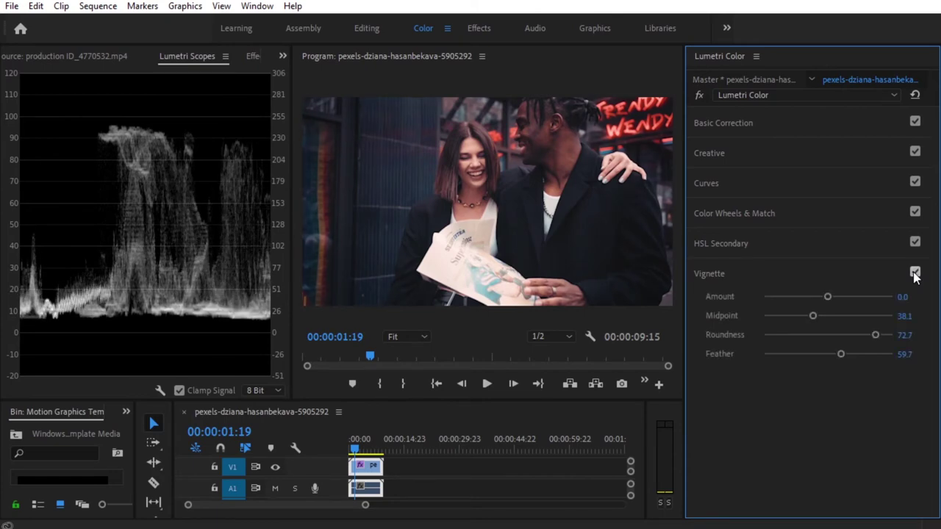
pyautogui.moveTo(366, 450)
pyautogui.mouseDown()
pyautogui.moveTo(350, 449)
pyautogui.moveTo(372, 453)
pyautogui.mouseUp()
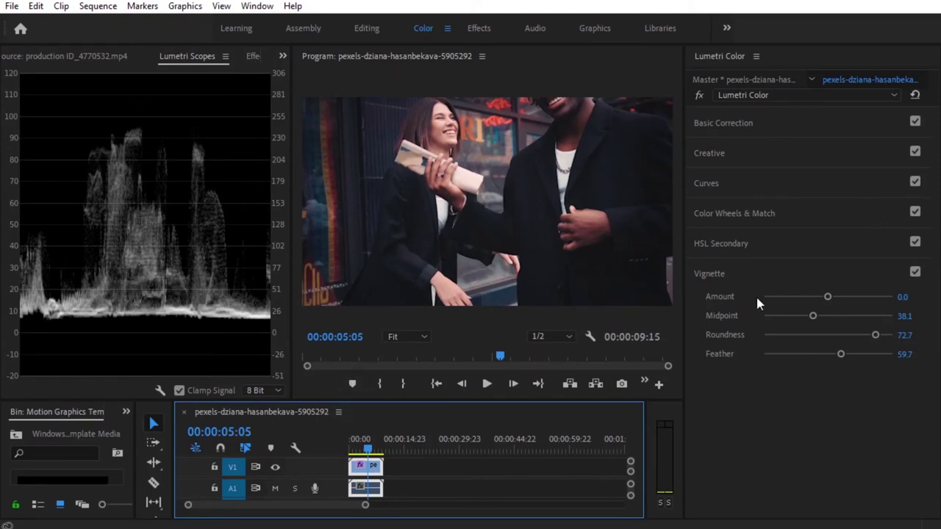
# In Basic Correction, warm Temperature to 30.7.
pyautogui.click(733, 125)
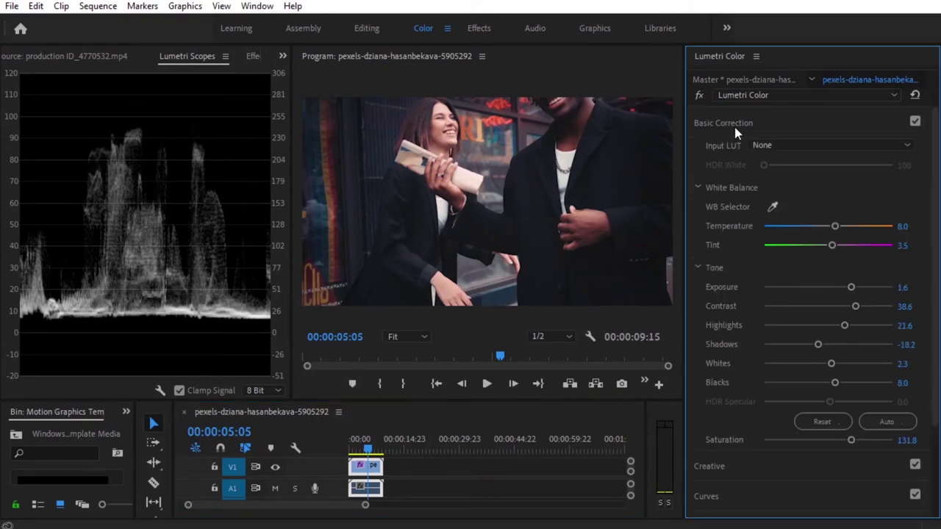
pyautogui.moveTo(836, 230); pyautogui.dragTo(849, 230)
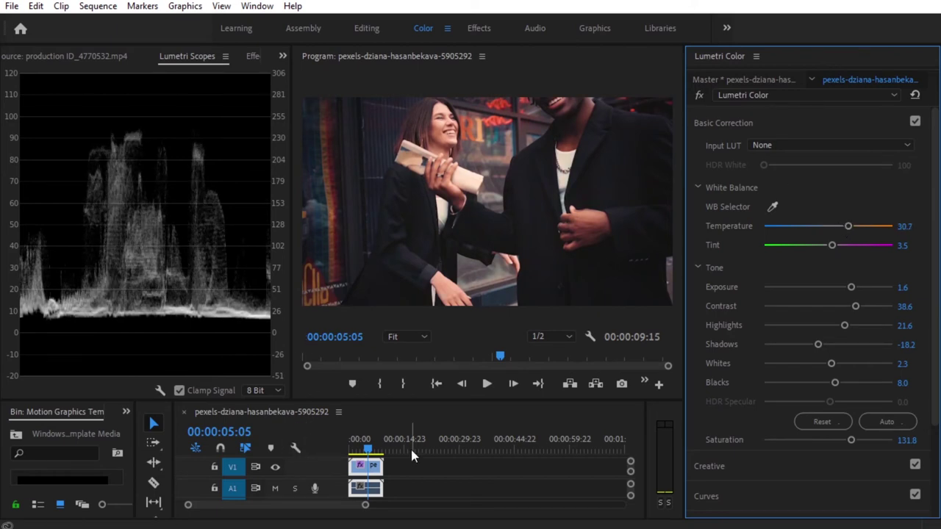
pyautogui.moveTo(369, 449); pyautogui.dragTo(367, 450)
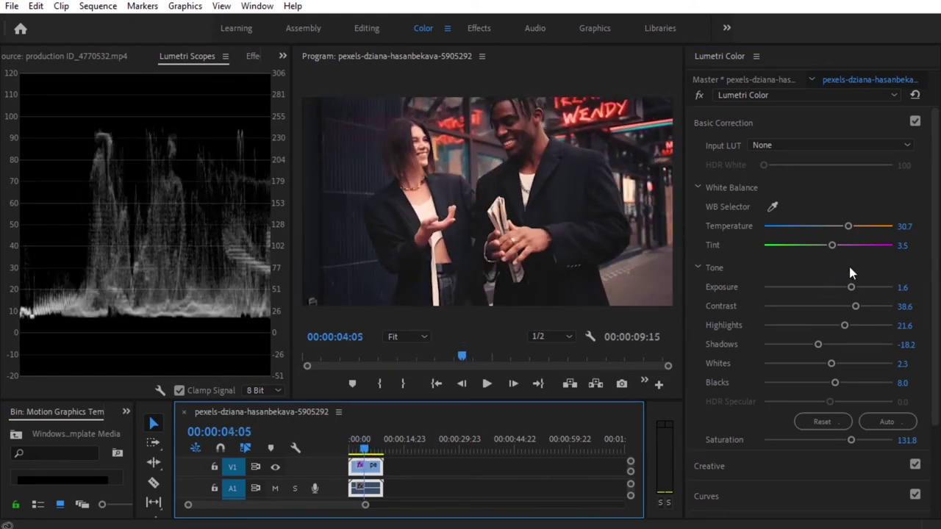
# Set Exposure to 1.5 and save the Color Grading Class project.
pyautogui.click(904, 288)
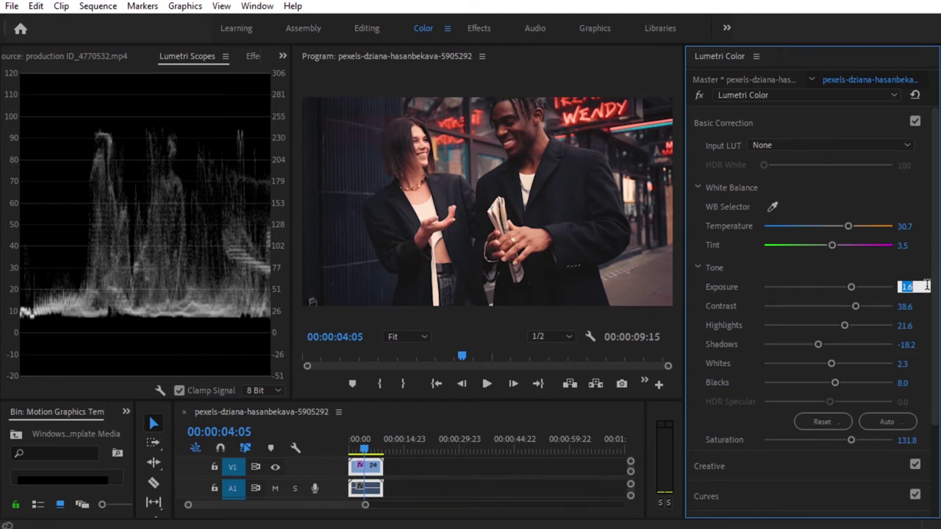
pyautogui.write('1.5')
pyautogui.press('Return')
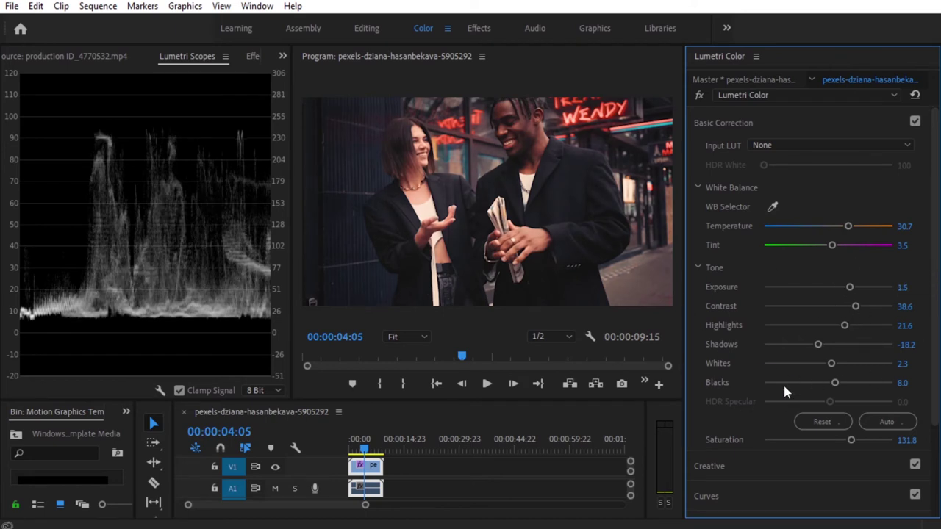
pyautogui.hotkey('ctrl', 's')
# Resize the panels to widen the bin and make the lower panels taller.
pyautogui.moveTo(510, 402); pyautogui.dragTo(517, 321)
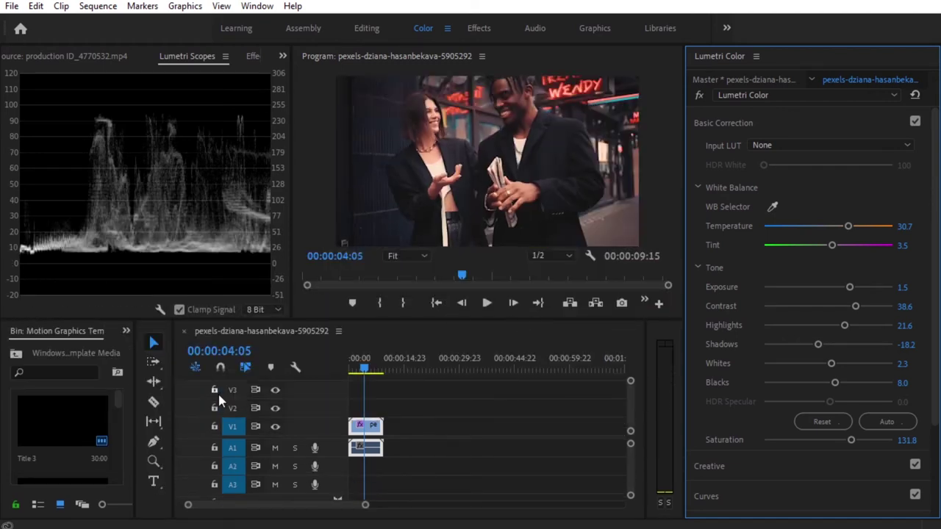
pyautogui.moveTo(152, 403); pyautogui.dragTo(323, 403)
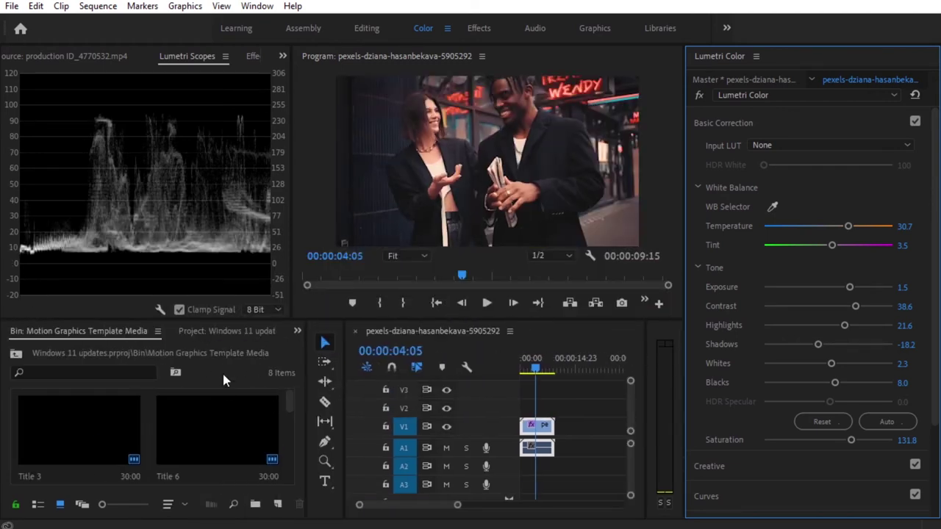
pyautogui.moveTo(237, 321); pyautogui.dragTo(170, 333)
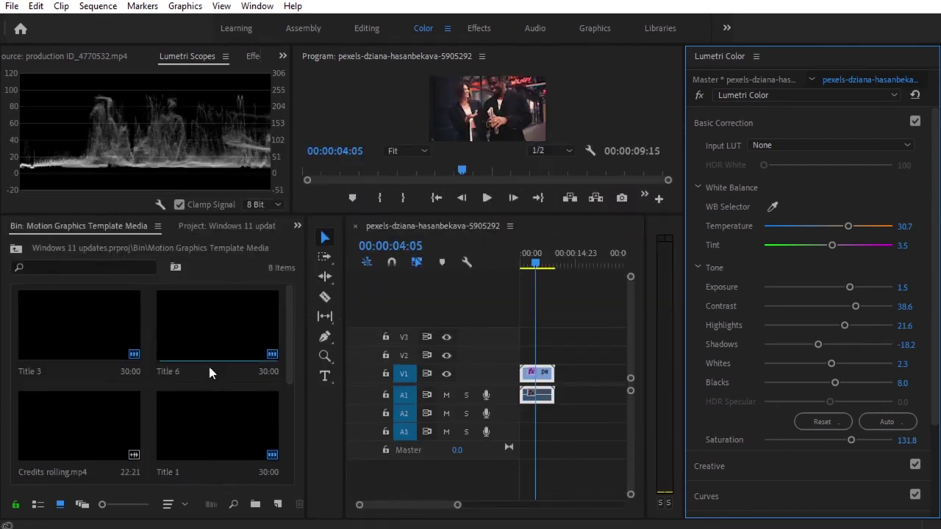
pyautogui.scroll(-3, 208, 363)
# Create a new sequence from the pexels-koolshooters-7673898 clip in the Color Grading Class project.
pyautogui.click(297, 225)
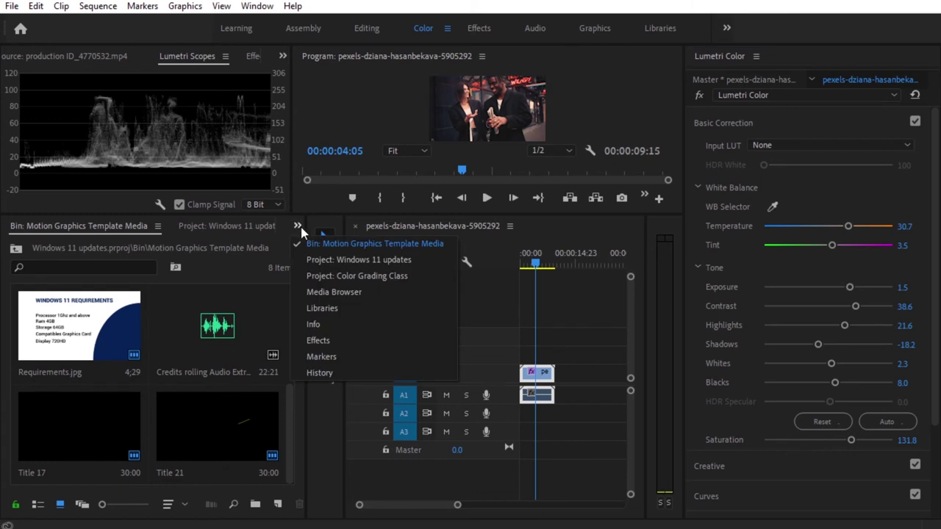
pyautogui.click(356, 276)
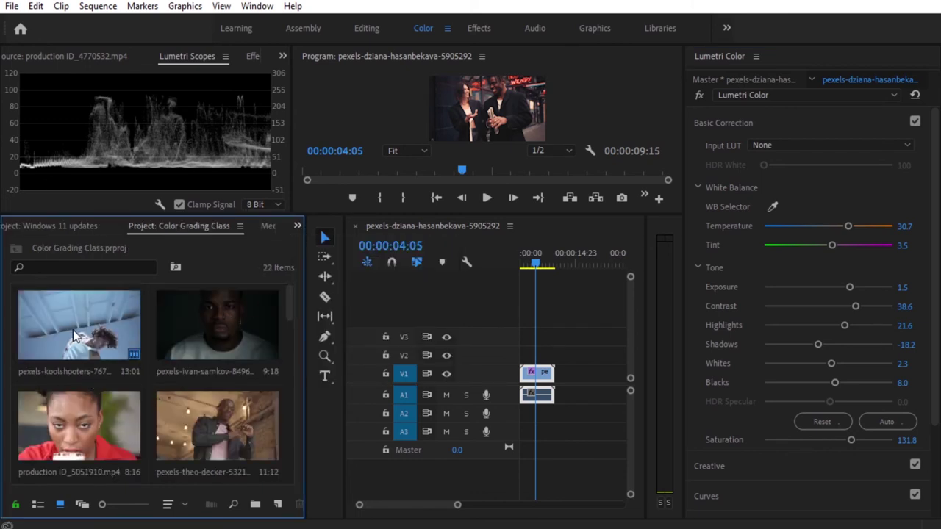
pyautogui.click(81, 311)
pyautogui.rightClick(101, 323)
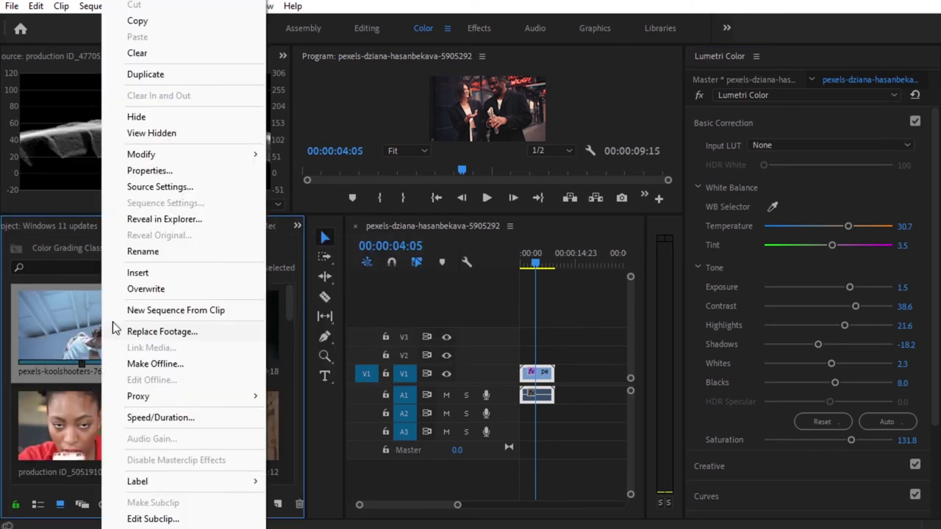
pyautogui.click(190, 309)
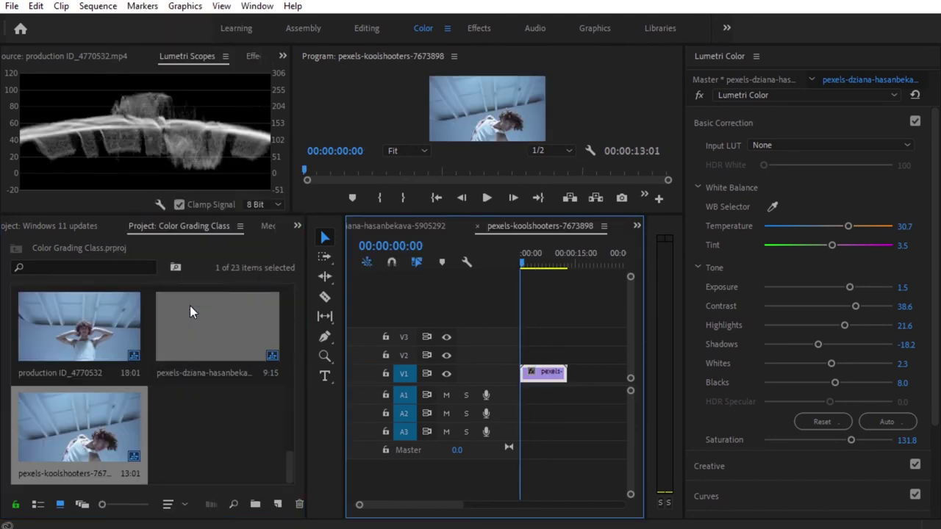
# Use the WB Selector on a neutral spot, giving Temperature 10.8 and Tint 0.1.
pyautogui.moveTo(490, 214); pyautogui.dragTo(479, 296)
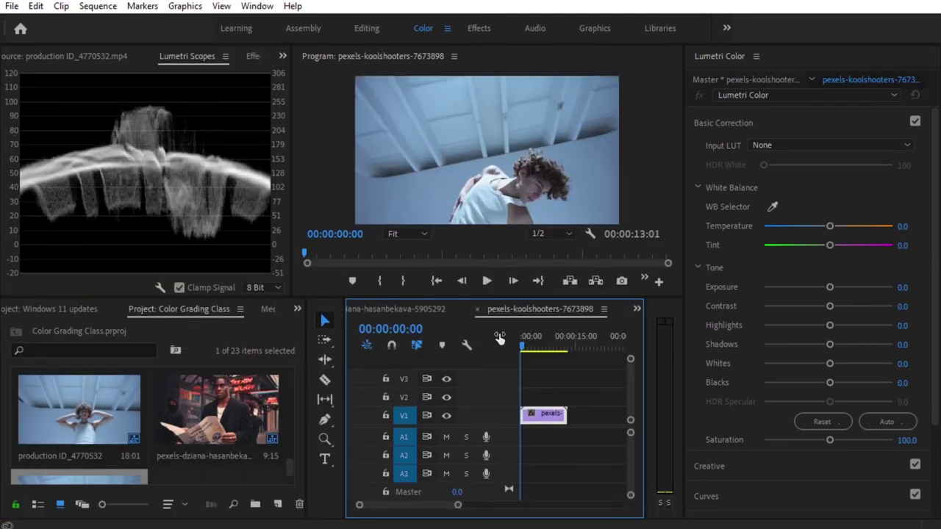
pyautogui.moveTo(537, 344); pyautogui.dragTo(527, 345)
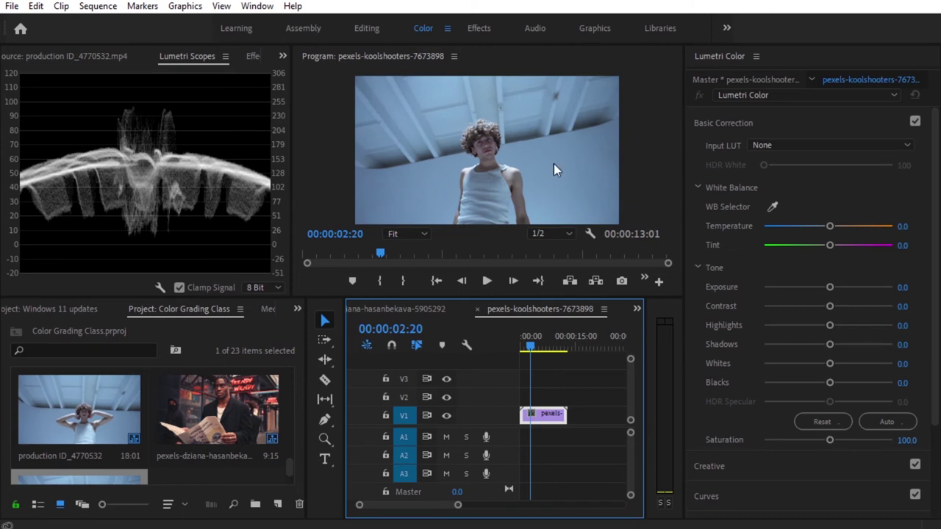
pyautogui.click(773, 208)
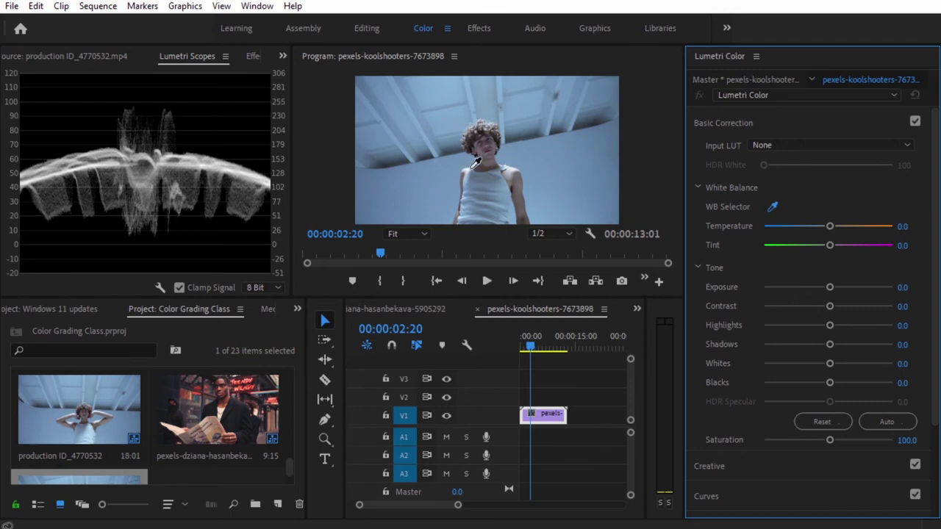
pyautogui.click(471, 168)
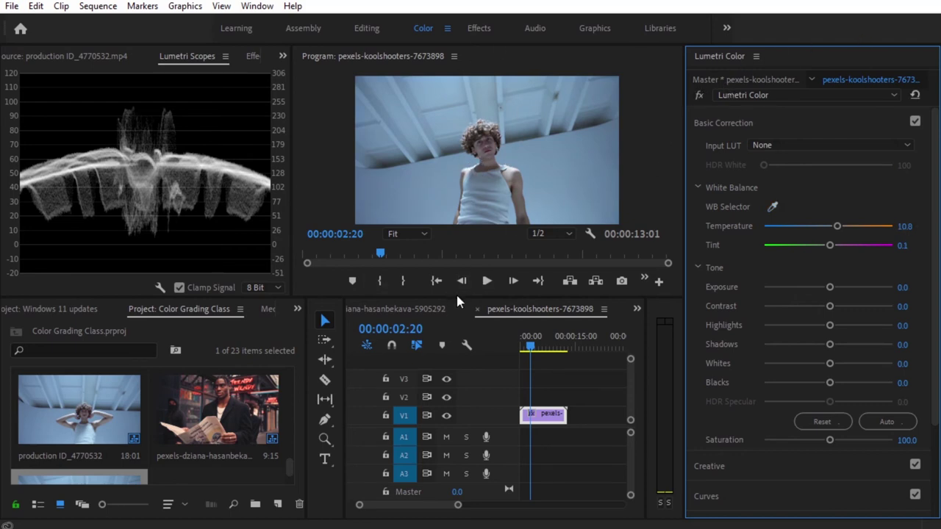
pyautogui.moveTo(456, 299); pyautogui.dragTo(426, 437)
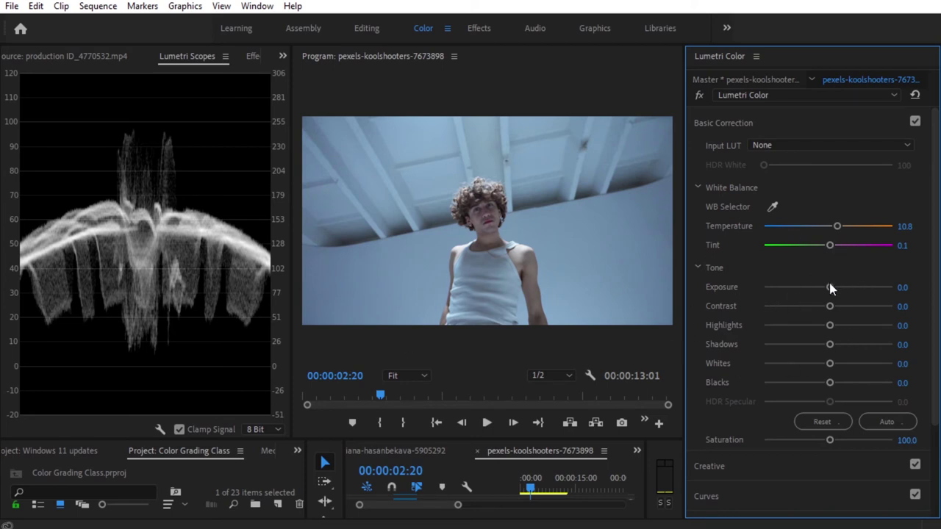
# Set Exposure 0.5, Contrast 29.5, Highlights 25.0, Shadows -14.8, Whites -6.8, Blacks -8.0.
pyautogui.moveTo(830, 291); pyautogui.dragTo(848, 308)
pyautogui.moveTo(829, 327); pyautogui.dragTo(822, 385)
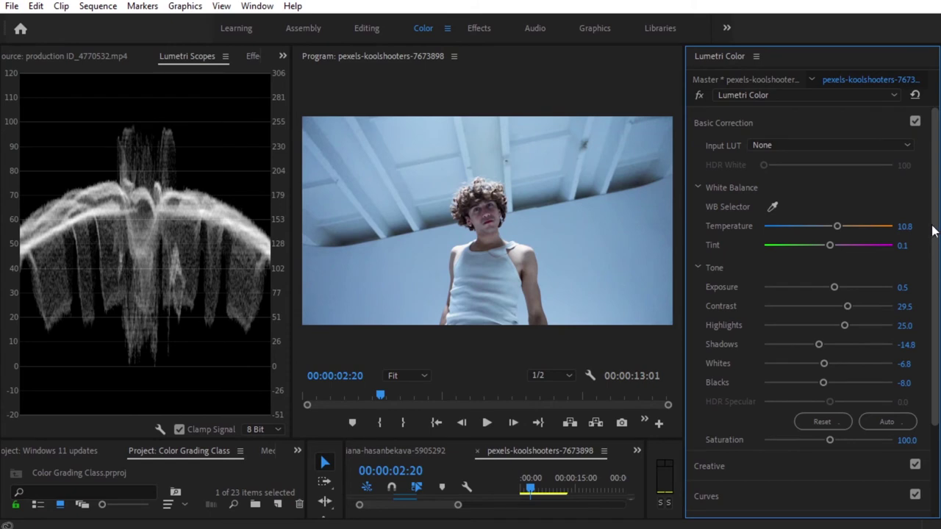
pyautogui.scroll(-1, 937, 257)
pyautogui.scroll(-3, 936, 256)
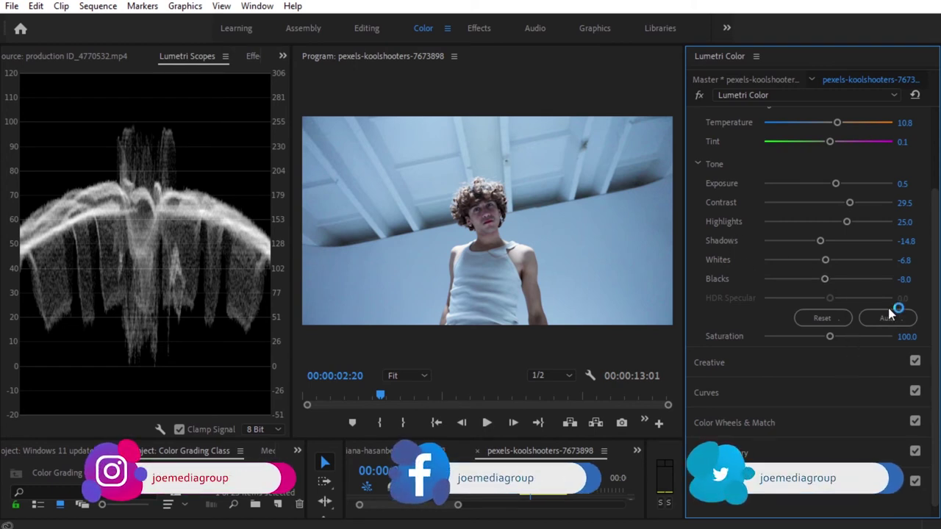
# Set Saturation to 135 and compare the grade off and on.
pyautogui.click(830, 338)
pyautogui.moveTo(832, 341); pyautogui.dragTo(848, 342)
pyautogui.click(910, 336)
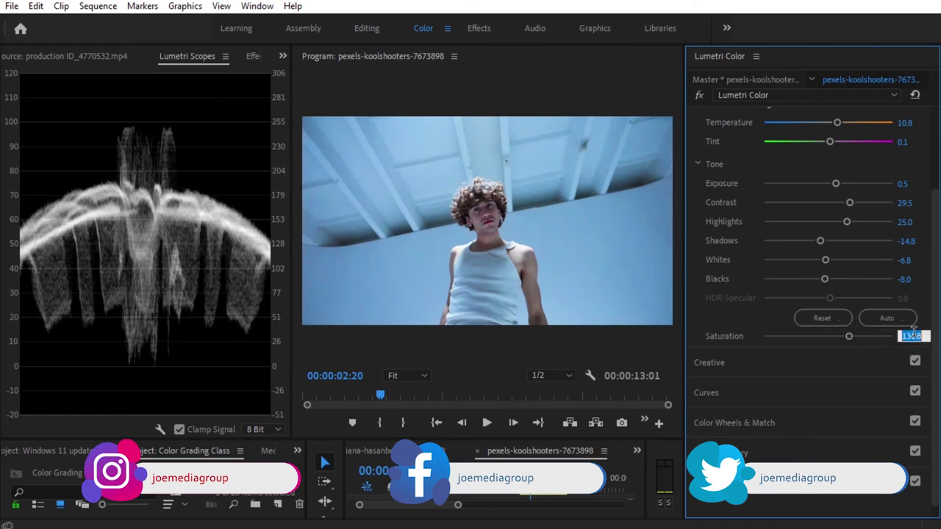
pyautogui.click(912, 336)
pyautogui.write('135')
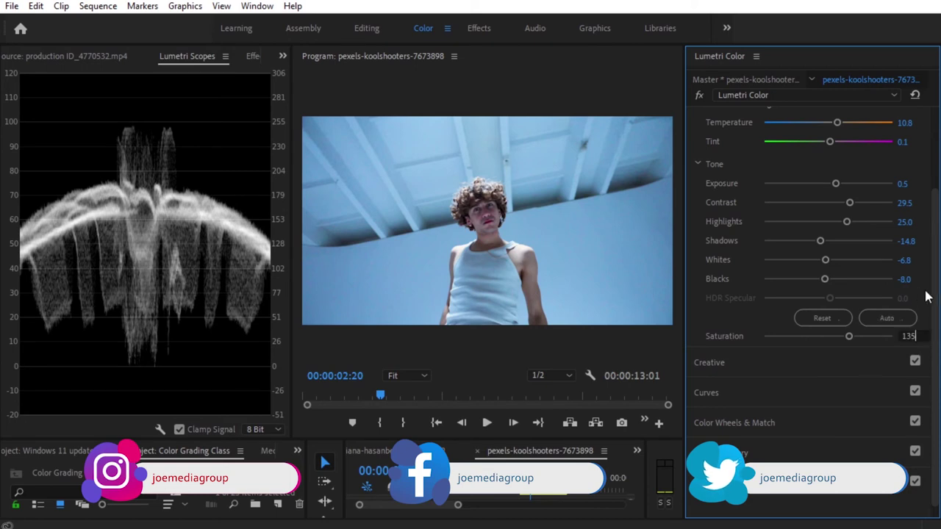
pyautogui.press('Return')
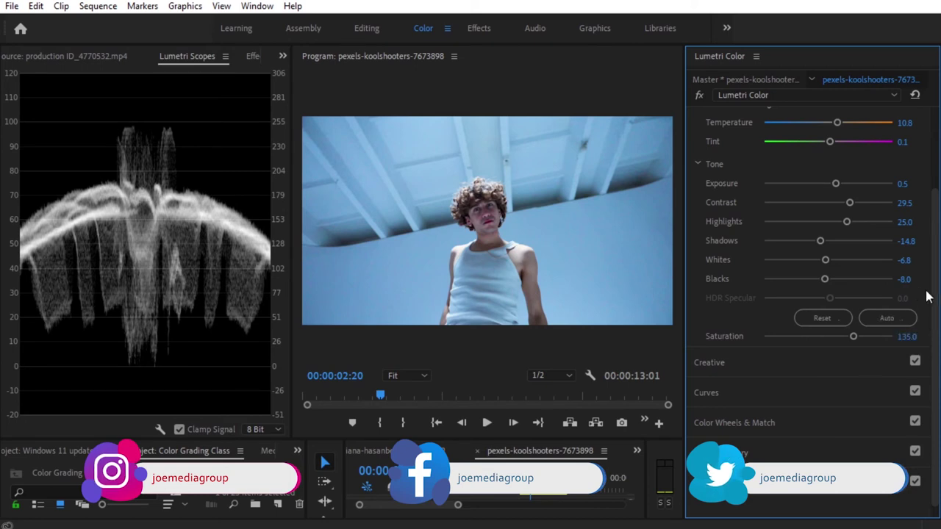
pyautogui.click(700, 96)
pyautogui.click(699, 97)
pyautogui.click(699, 96)
pyautogui.click(699, 96)
# Raise Creative Intensity, Sharpen, Vibrance and Saturation, comparing Creative off and on.
pyautogui.click(708, 363)
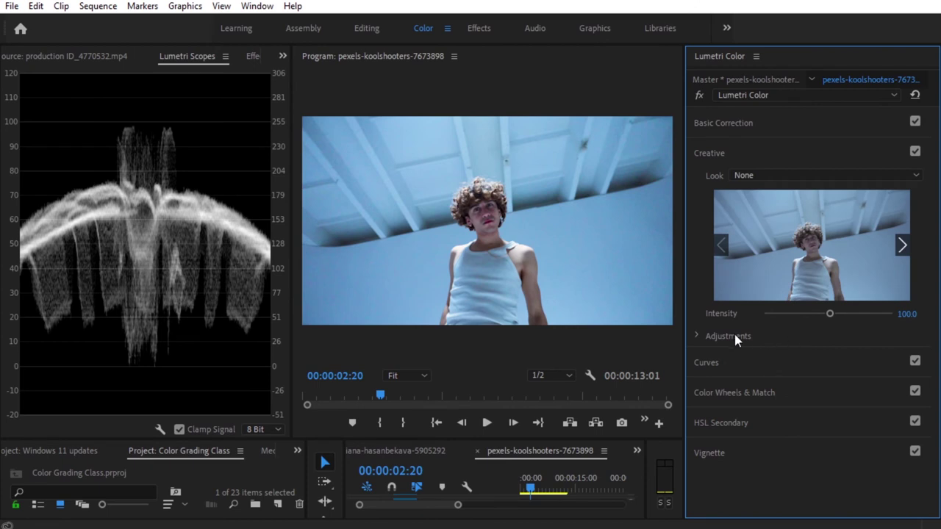
pyautogui.click(698, 334)
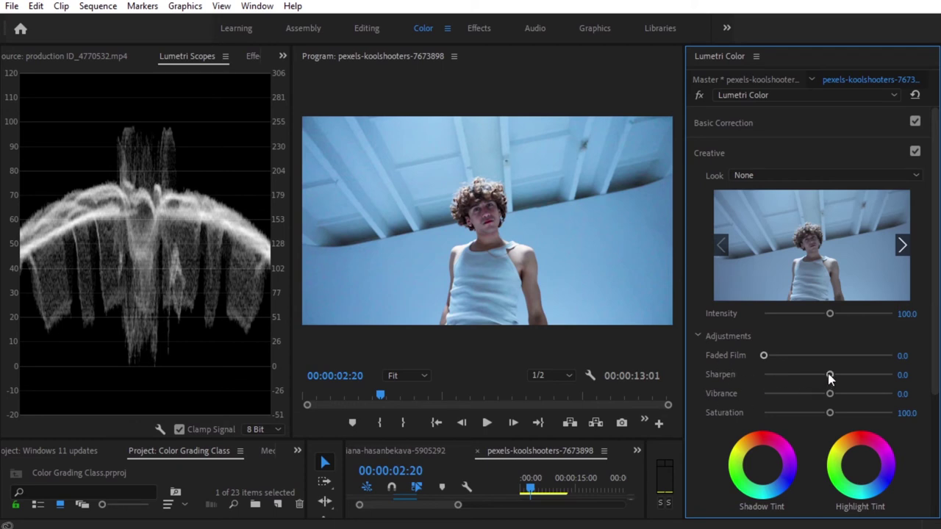
pyautogui.moveTo(829, 314); pyautogui.dragTo(849, 314)
pyautogui.moveTo(831, 374)
pyautogui.mouseDown()
pyautogui.moveTo(849, 375)
pyautogui.moveTo(819, 377)
pyautogui.moveTo(843, 380)
pyautogui.mouseUp()
pyautogui.moveTo(829, 392); pyautogui.dragTo(853, 397)
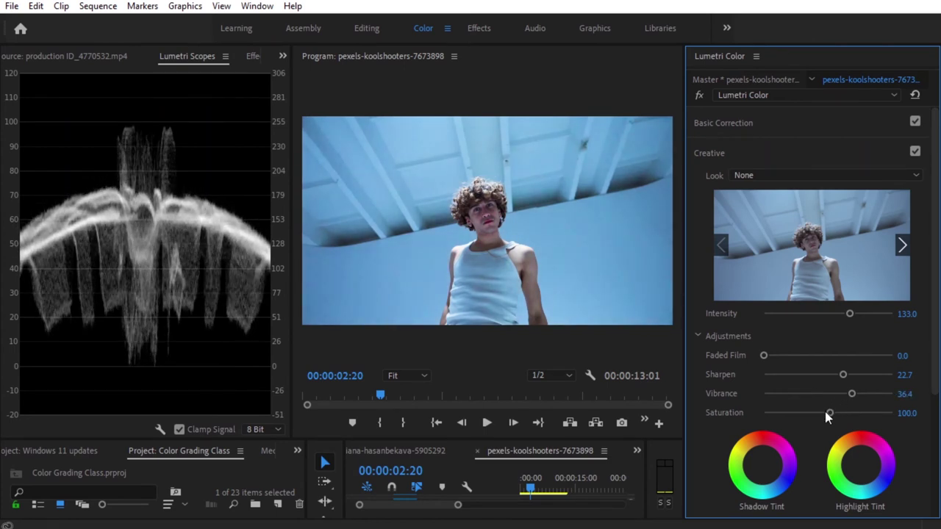
pyautogui.moveTo(830, 413); pyautogui.dragTo(840, 415)
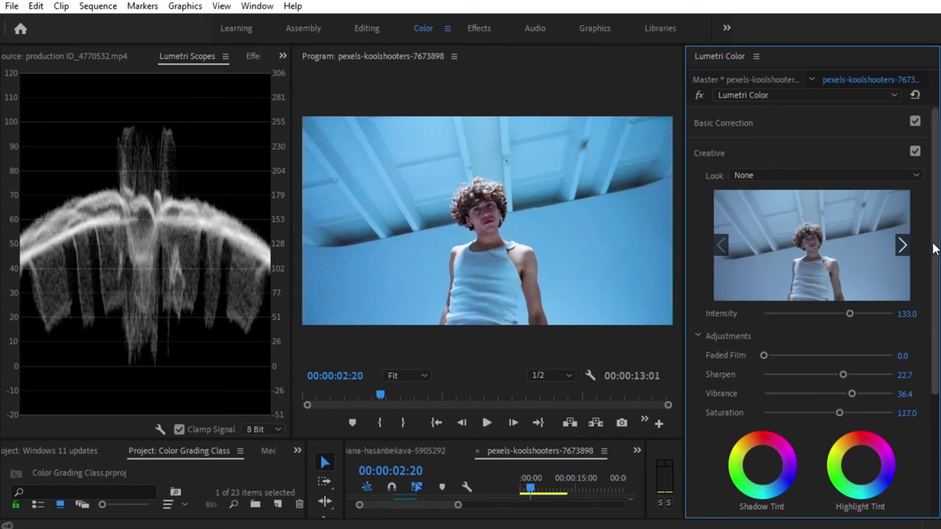
pyautogui.click(915, 152)
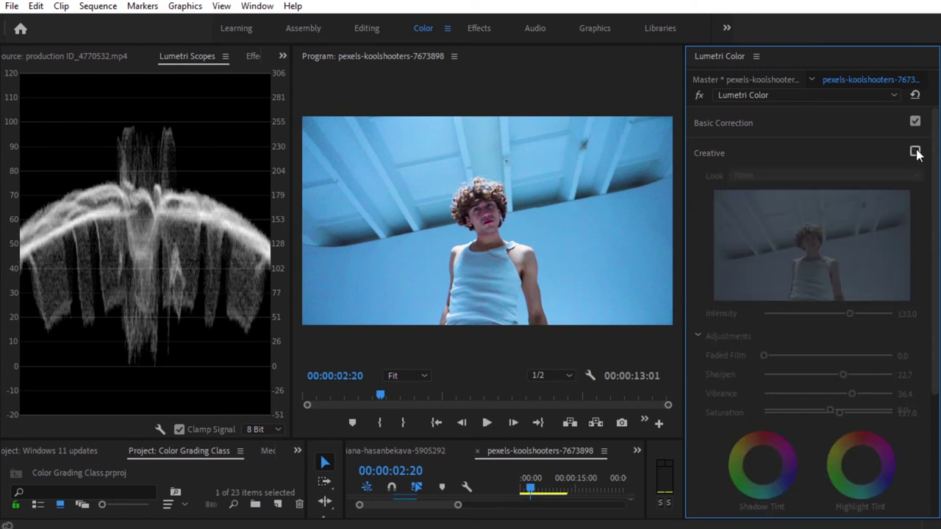
pyautogui.click(915, 153)
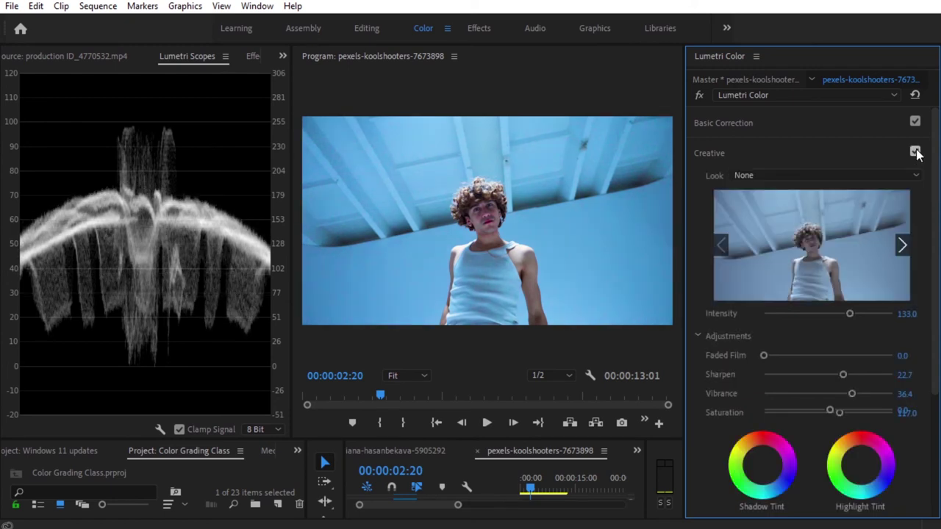
pyautogui.click(915, 152)
pyautogui.click(915, 152)
# Expand Basic Correction, collapse White Balance and expand the Vignette settings.
pyautogui.click(717, 123)
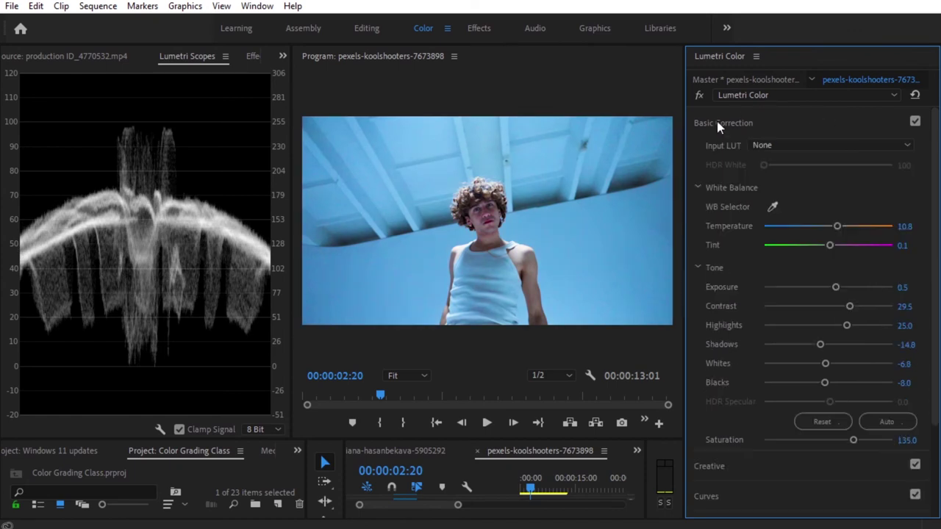
pyautogui.click(699, 188)
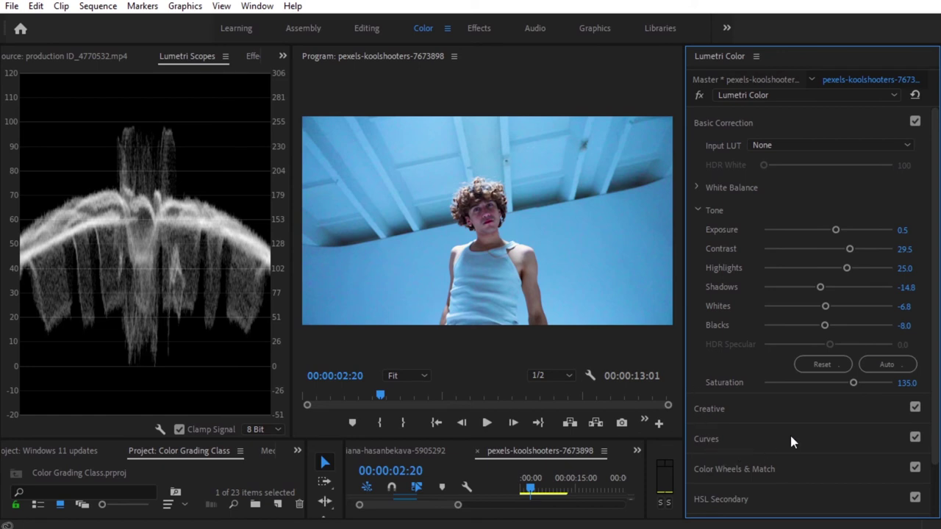
pyautogui.scroll(-2, 791, 440)
pyautogui.click(702, 467)
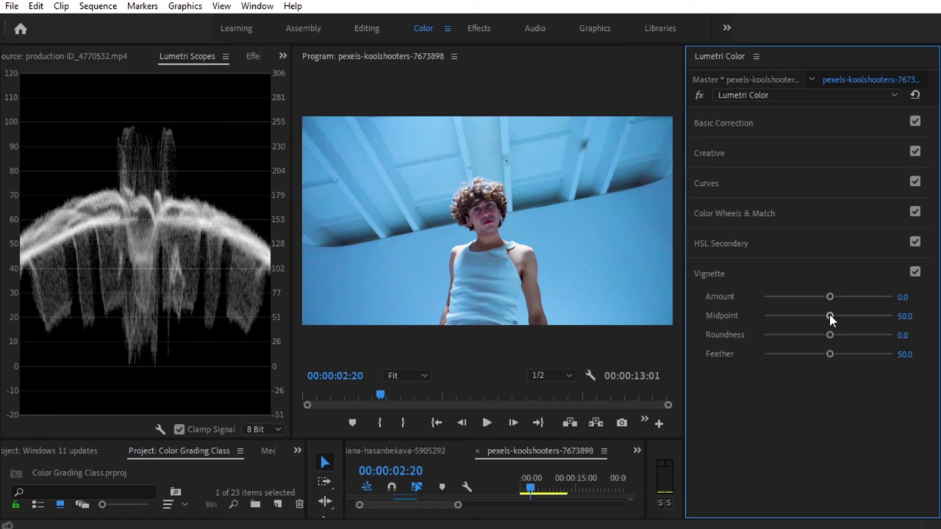
# Adjust the vignette, compare the grade off and on, then switch to the pexels-dziana-hasanbekava-5905292 sequence.
pyautogui.moveTo(830, 296); pyautogui.dragTo(845, 355)
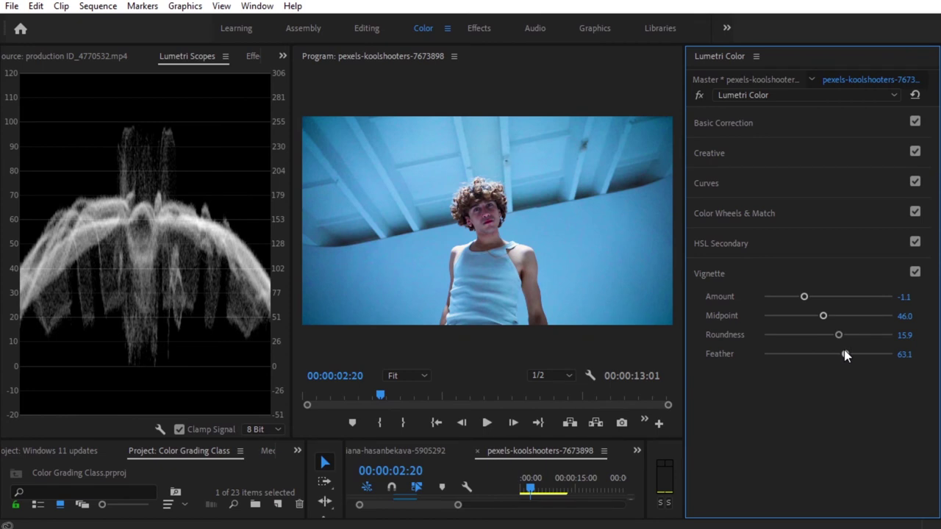
pyautogui.click(698, 95)
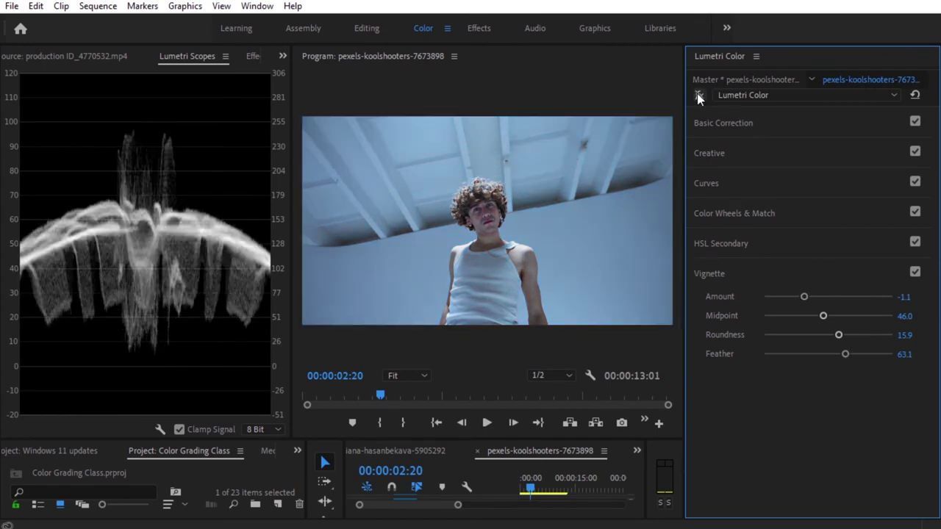
pyautogui.click(699, 96)
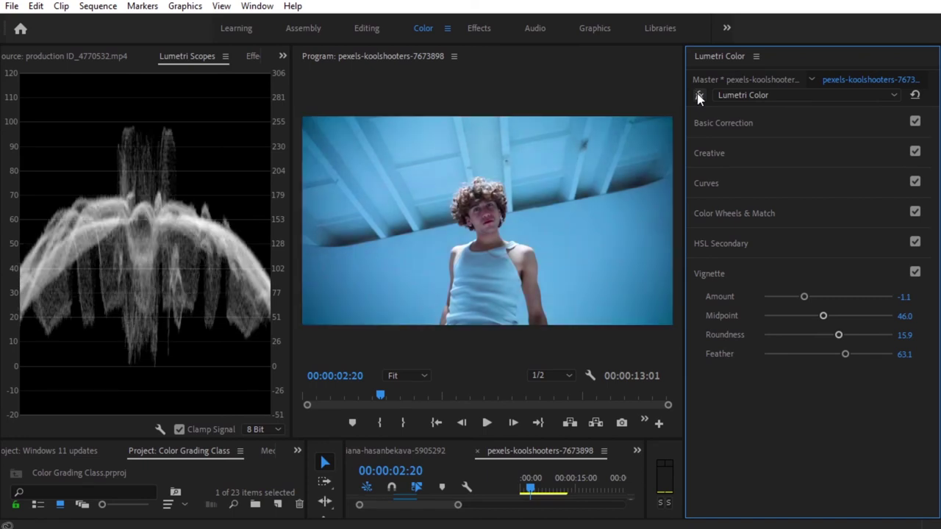
pyautogui.click(698, 95)
pyautogui.click(699, 96)
pyautogui.click(441, 451)
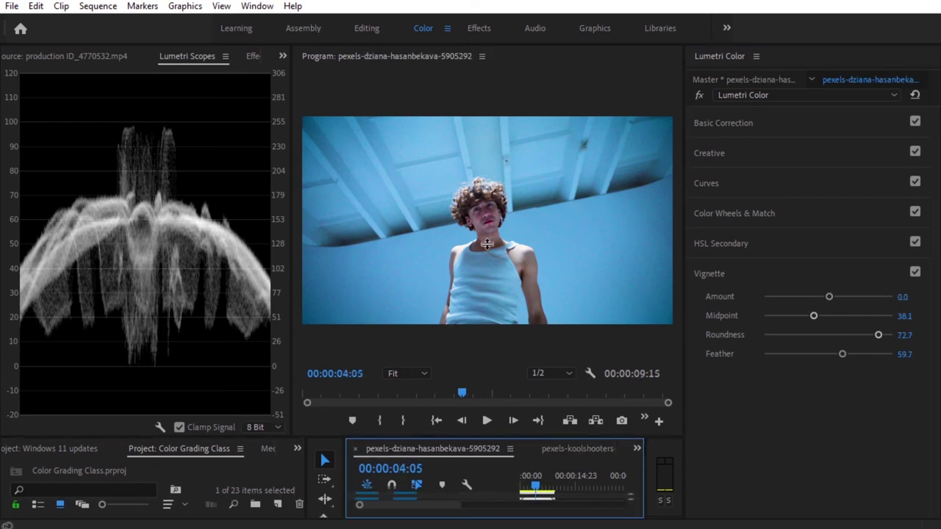
# Resize the Program monitor and Timeline panels so the night-street clip and its tracks both fit.
pyautogui.moveTo(460, 438); pyautogui.dragTo(460, 239)
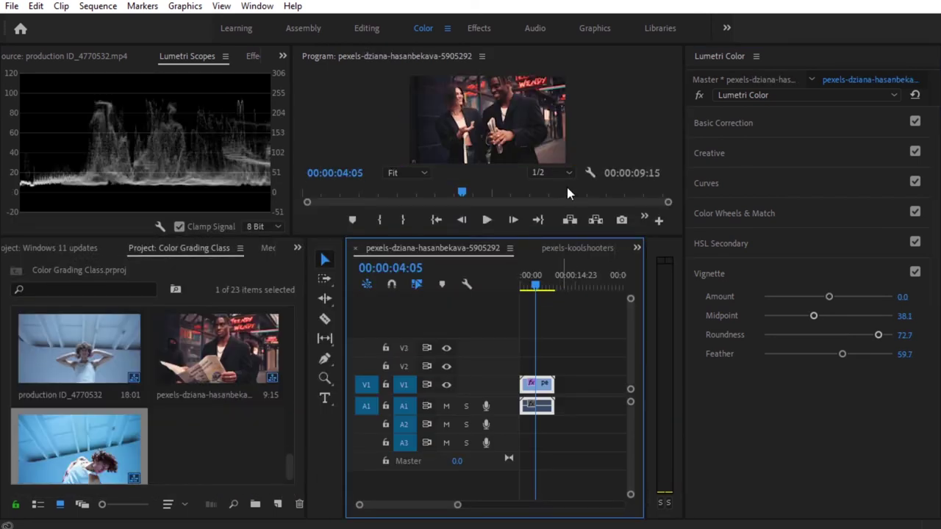
pyautogui.moveTo(523, 247); pyautogui.dragTo(513, 363)
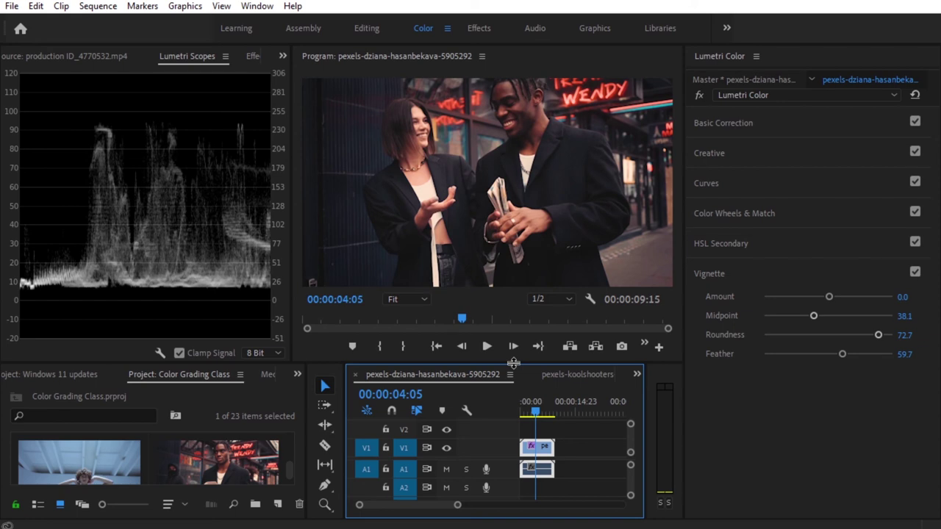
# Export the couple clip's Lumetri grade as a .cube file named 'LUTS No 3' to the Desktop.
pyautogui.rightClick(737, 54)
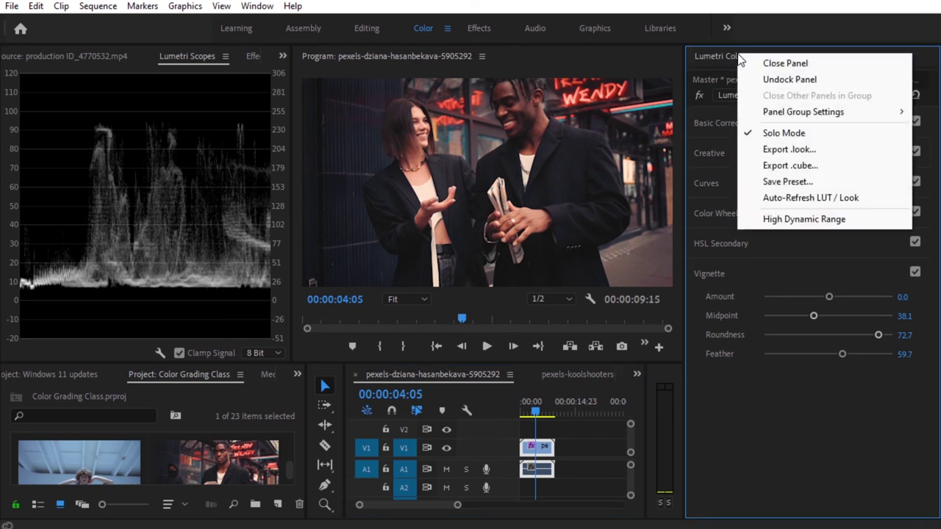
pyautogui.click(803, 168)
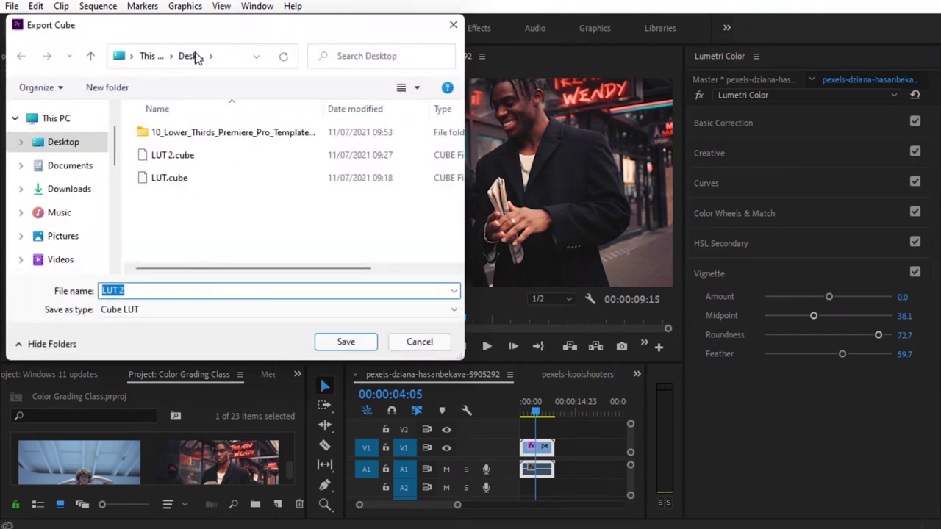
pyautogui.moveTo(189, 27); pyautogui.dragTo(296, 48)
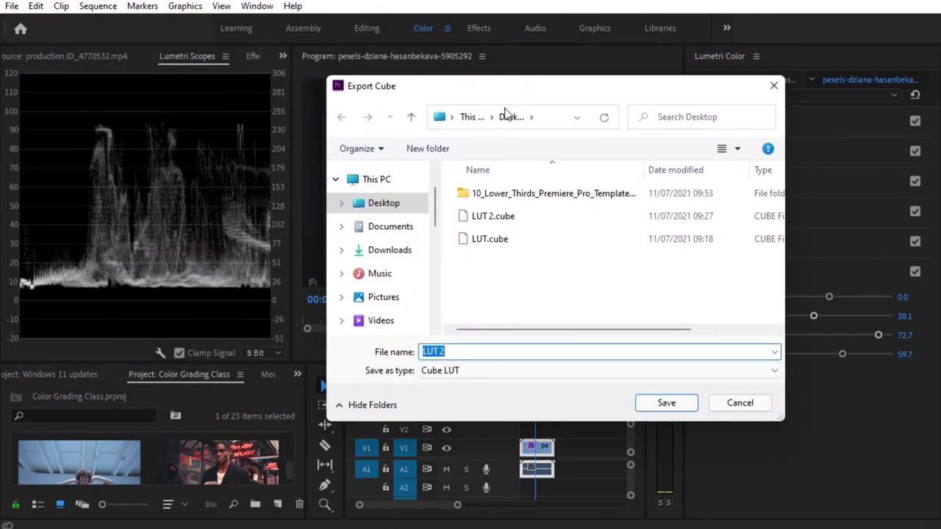
pyautogui.click(474, 352)
pyautogui.press('BackSpace')
pyautogui.press('BackSpace')
pyautogui.press('BackSpace')
pyautogui.press('BackSpace')
pyautogui.press('BackSpace')
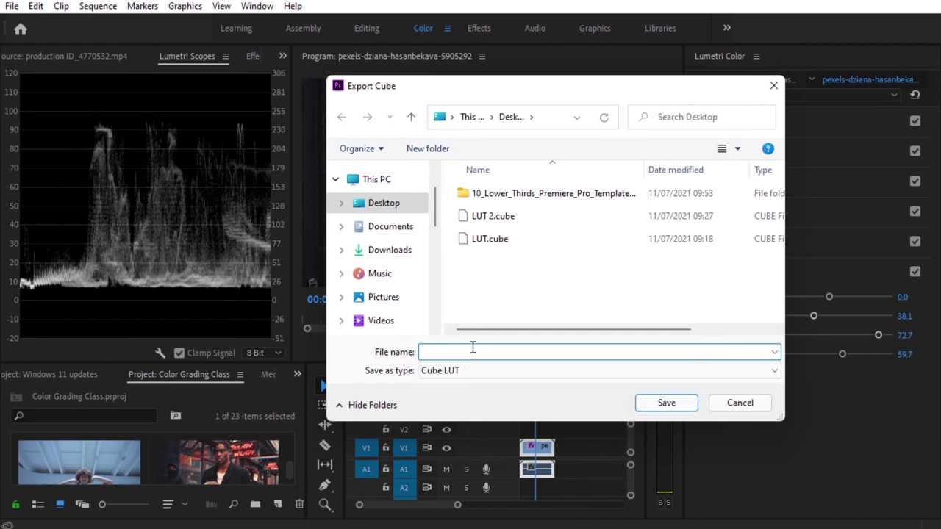
pyautogui.write('L')
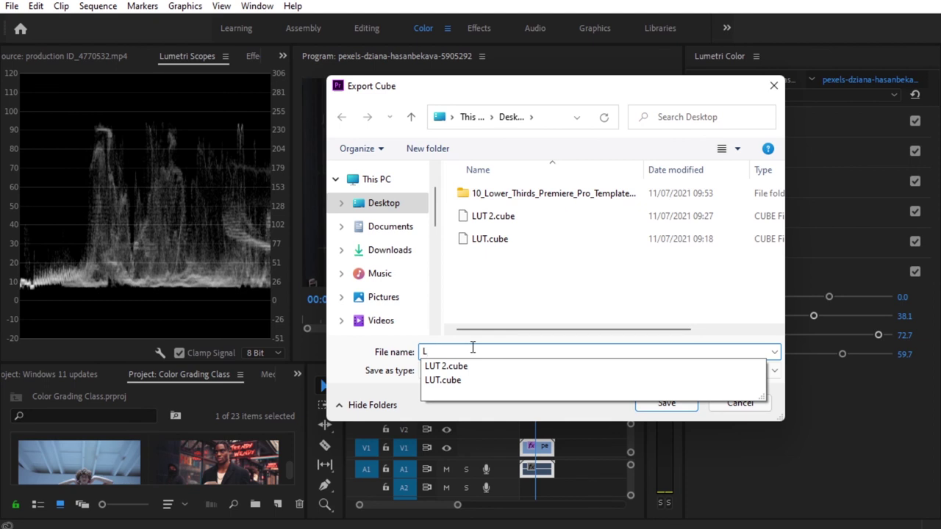
pyautogui.write('UR')
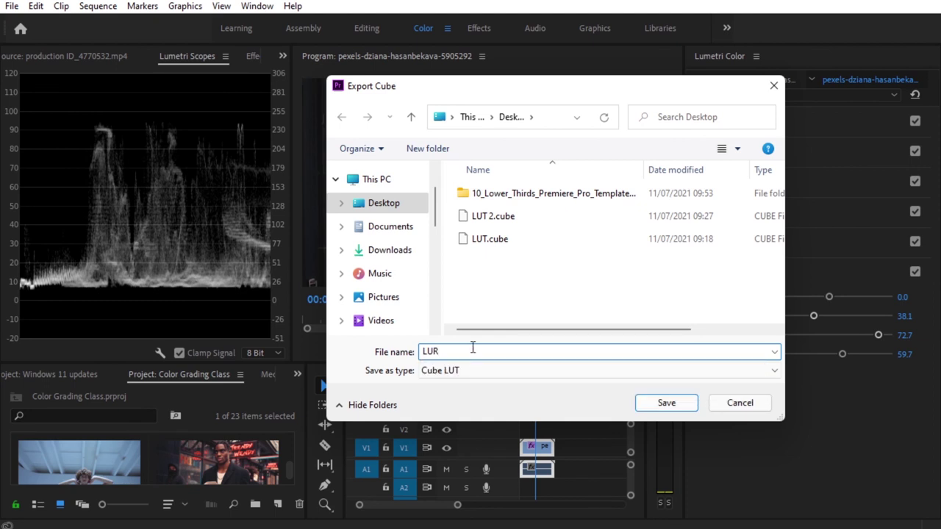
pyautogui.press('BackSpace')
pyautogui.write('TS No 3')
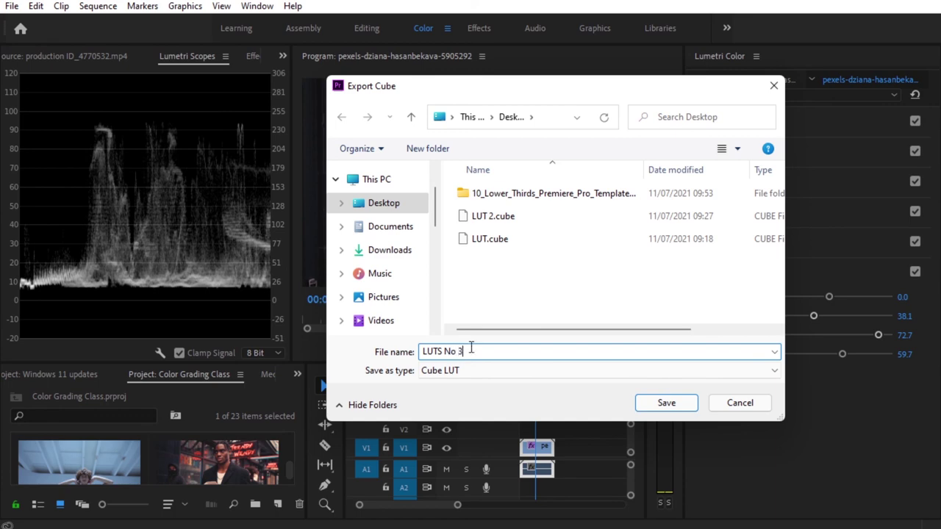
pyautogui.click(674, 404)
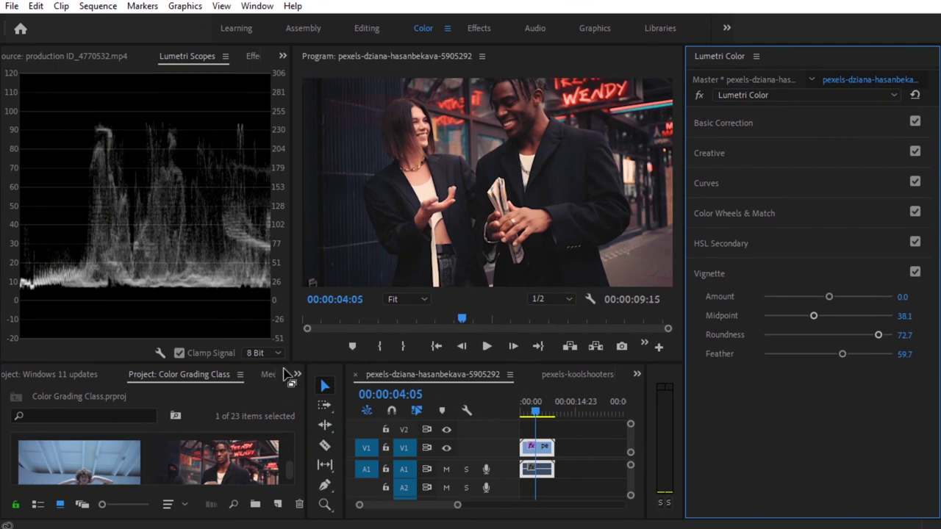
# Create a new sequence from the production ID_4290129 coffee-mug clip.
pyautogui.moveTo(285, 363); pyautogui.dragTo(285, 265)
pyautogui.scroll(-1, 103, 437)
pyautogui.scroll(-3, 124, 430)
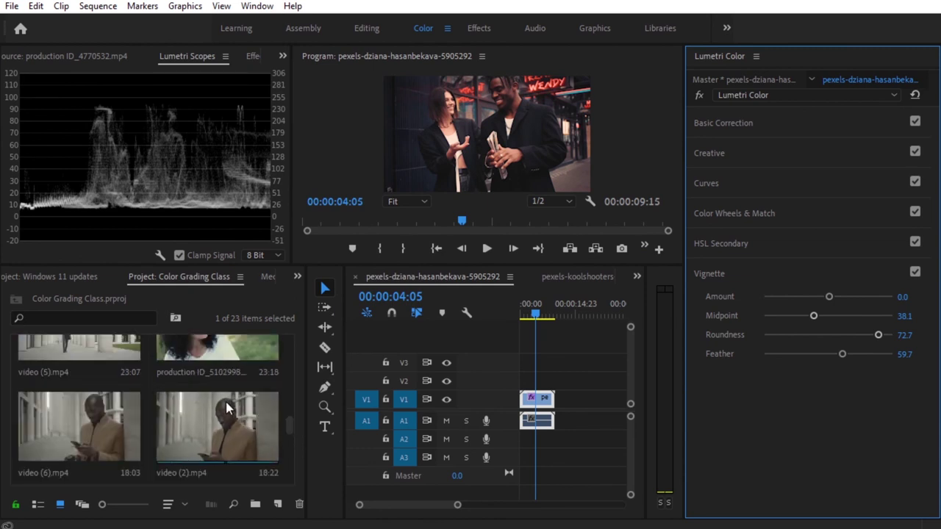
pyautogui.scroll(1, 258, 401)
pyautogui.scroll(1, 258, 401)
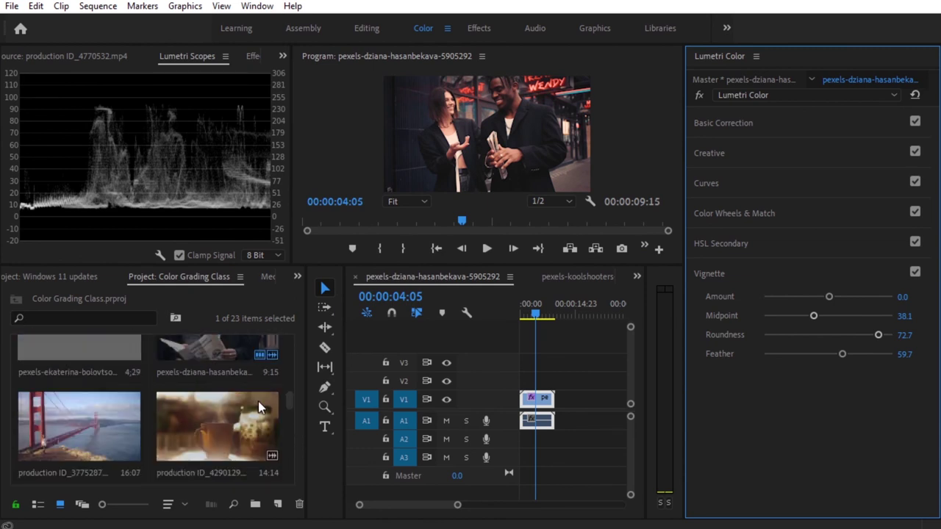
pyautogui.click(214, 413)
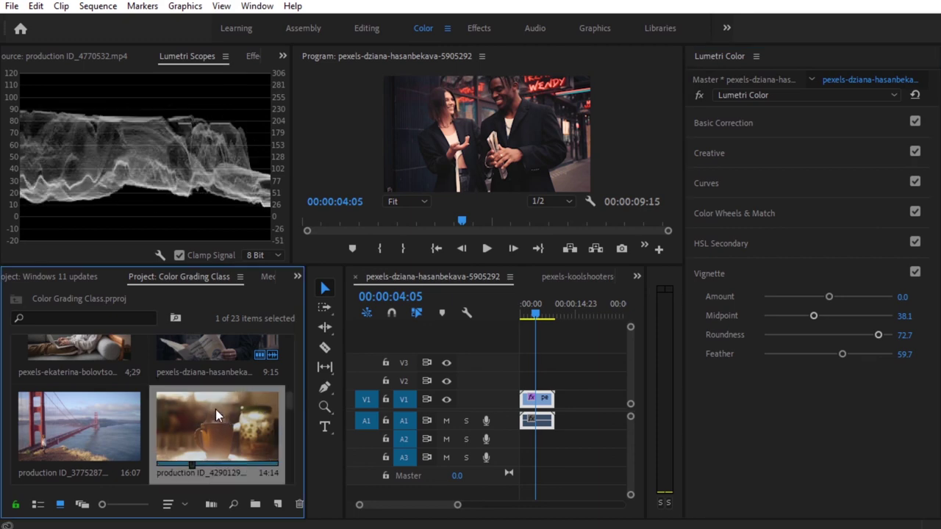
pyautogui.rightClick(213, 410)
pyautogui.click(298, 310)
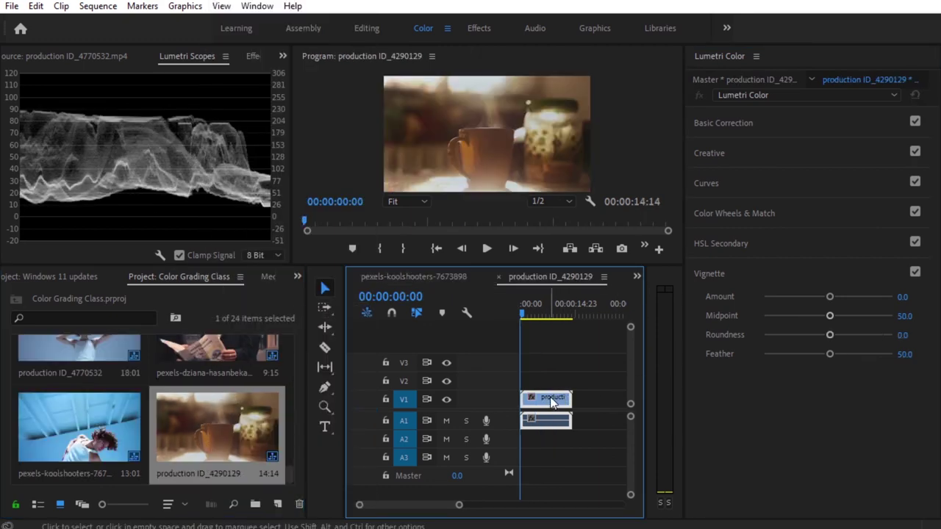
# With the playhead at 00:00:04:19, load LUTS No 3.cube as the Basic Correction Input LUT.
pyautogui.click(533, 302)
pyautogui.click(537, 304)
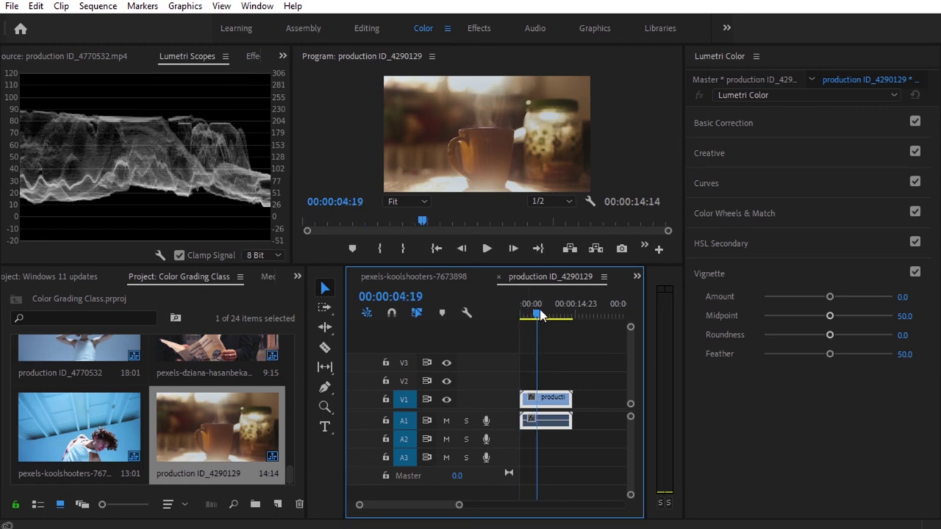
pyautogui.click(731, 122)
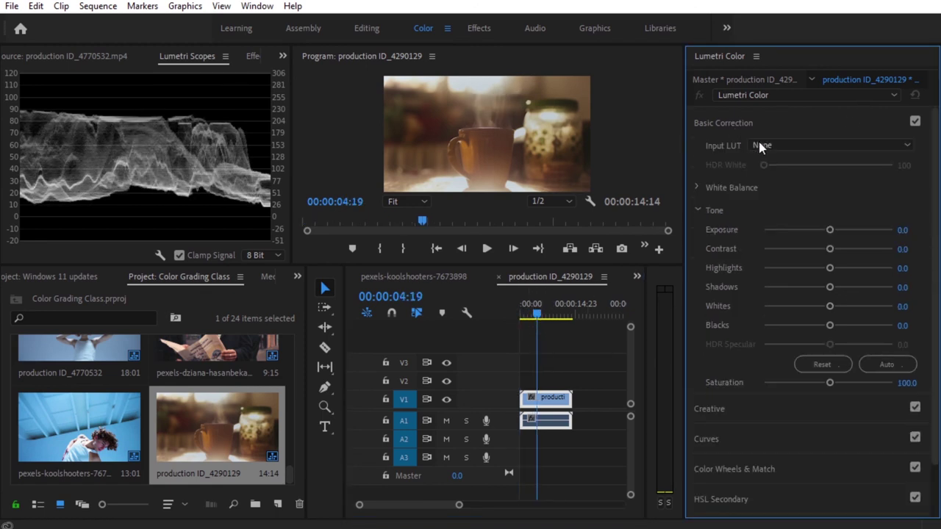
pyautogui.click(848, 144)
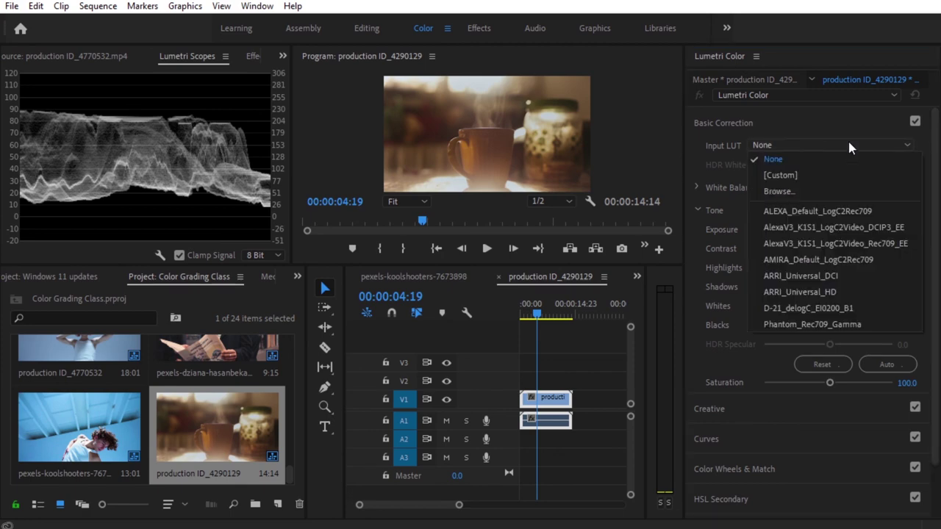
pyautogui.click(799, 190)
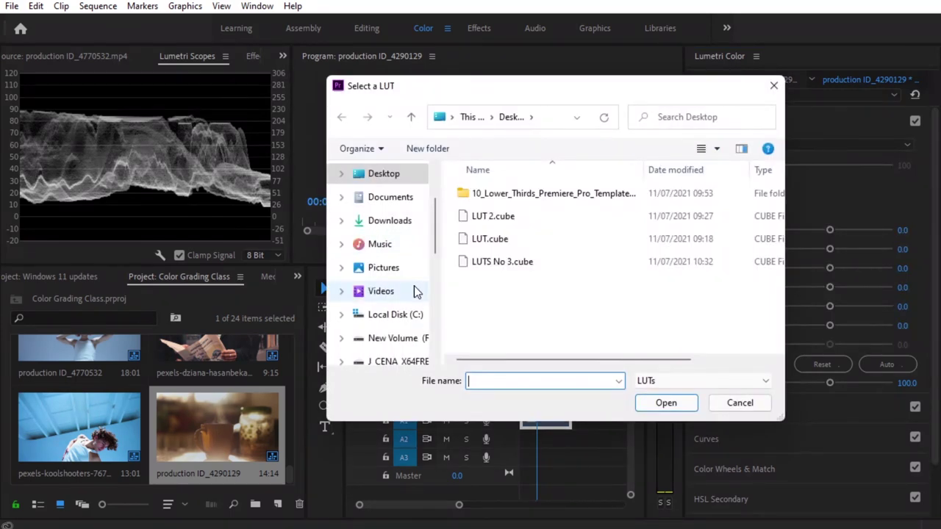
pyautogui.click(519, 261)
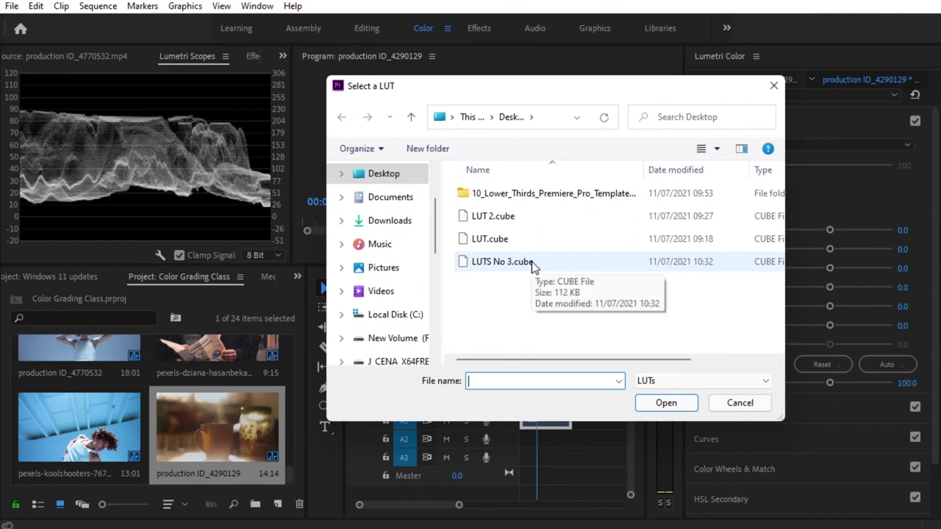
pyautogui.click(664, 401)
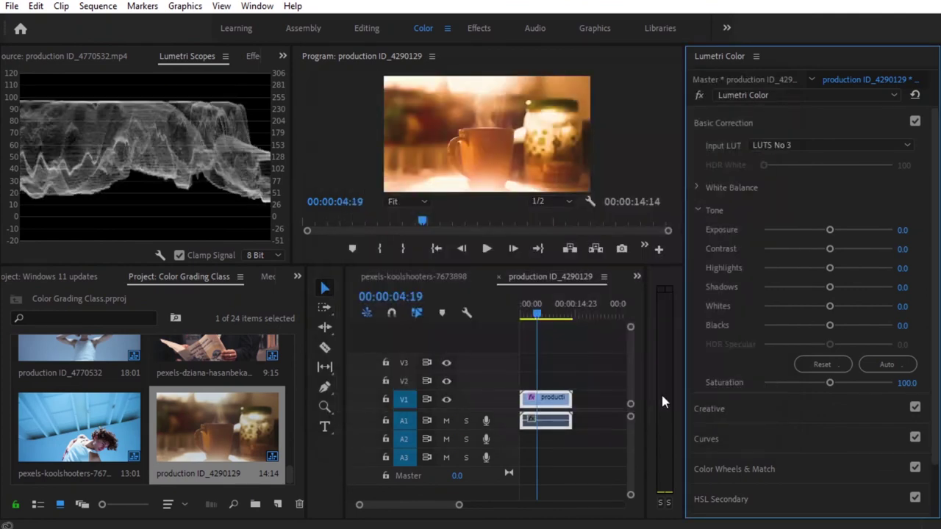
# Compare the mug clip with and without the Lumetri grade, leaving the grade enabled.
pyautogui.click(698, 95)
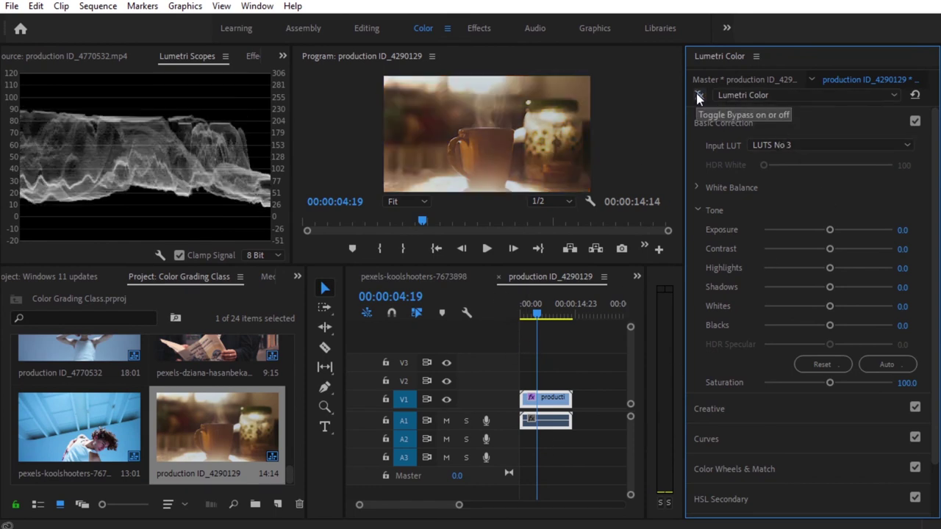
pyautogui.click(696, 94)
pyautogui.click(696, 93)
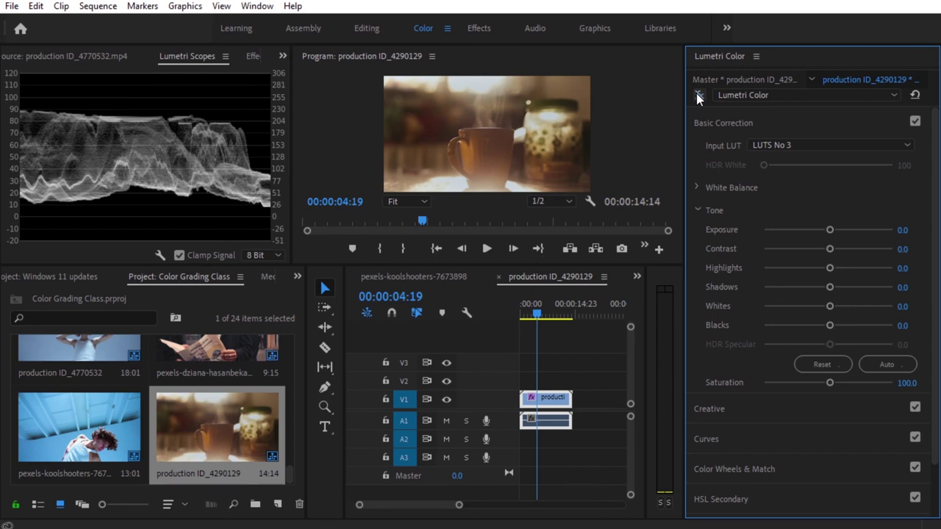
pyautogui.click(696, 93)
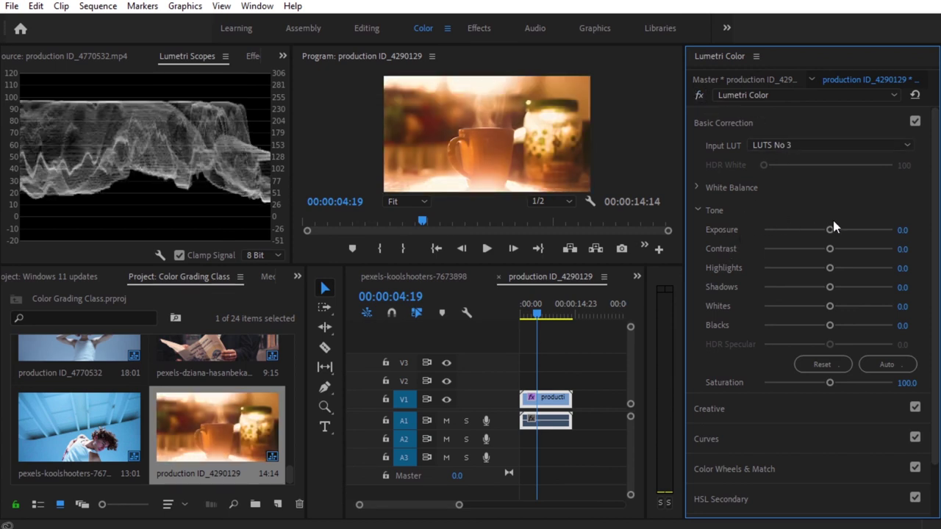
# Lower Exposure to -0.5 and Saturation to 89.8 on the mug clip.
pyautogui.click(698, 188)
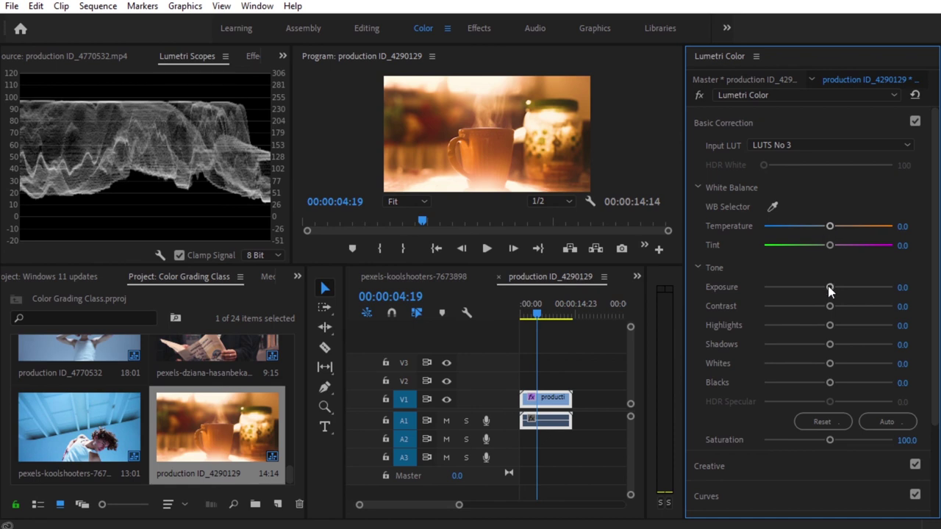
pyautogui.moveTo(829, 290); pyautogui.dragTo(823, 289)
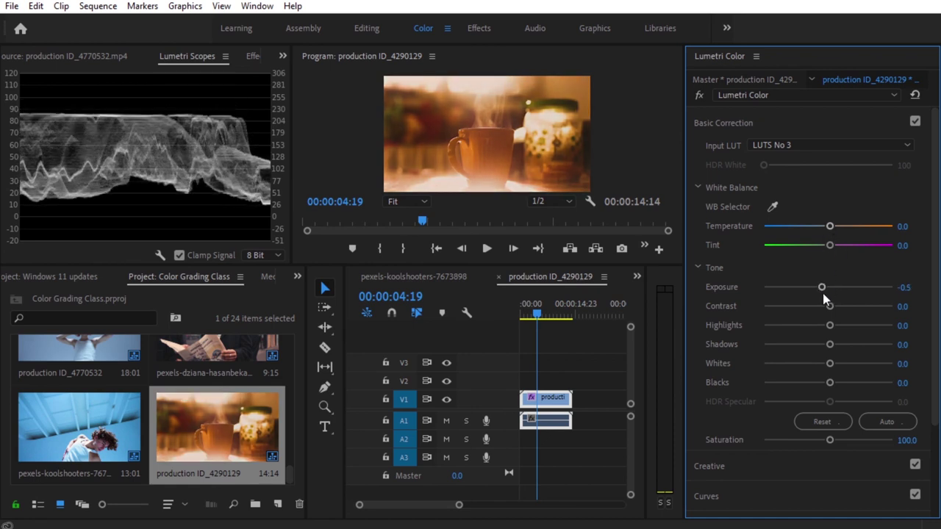
pyautogui.moveTo(828, 441); pyautogui.dragTo(821, 441)
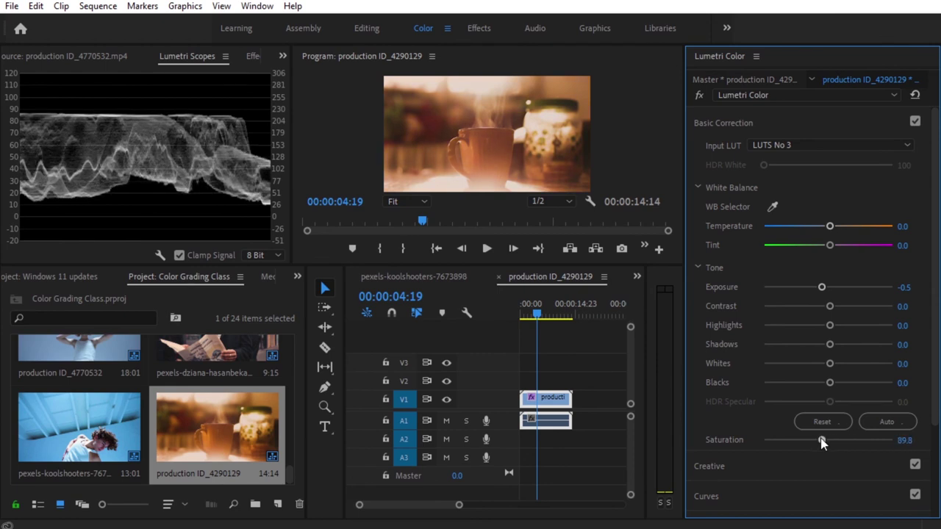